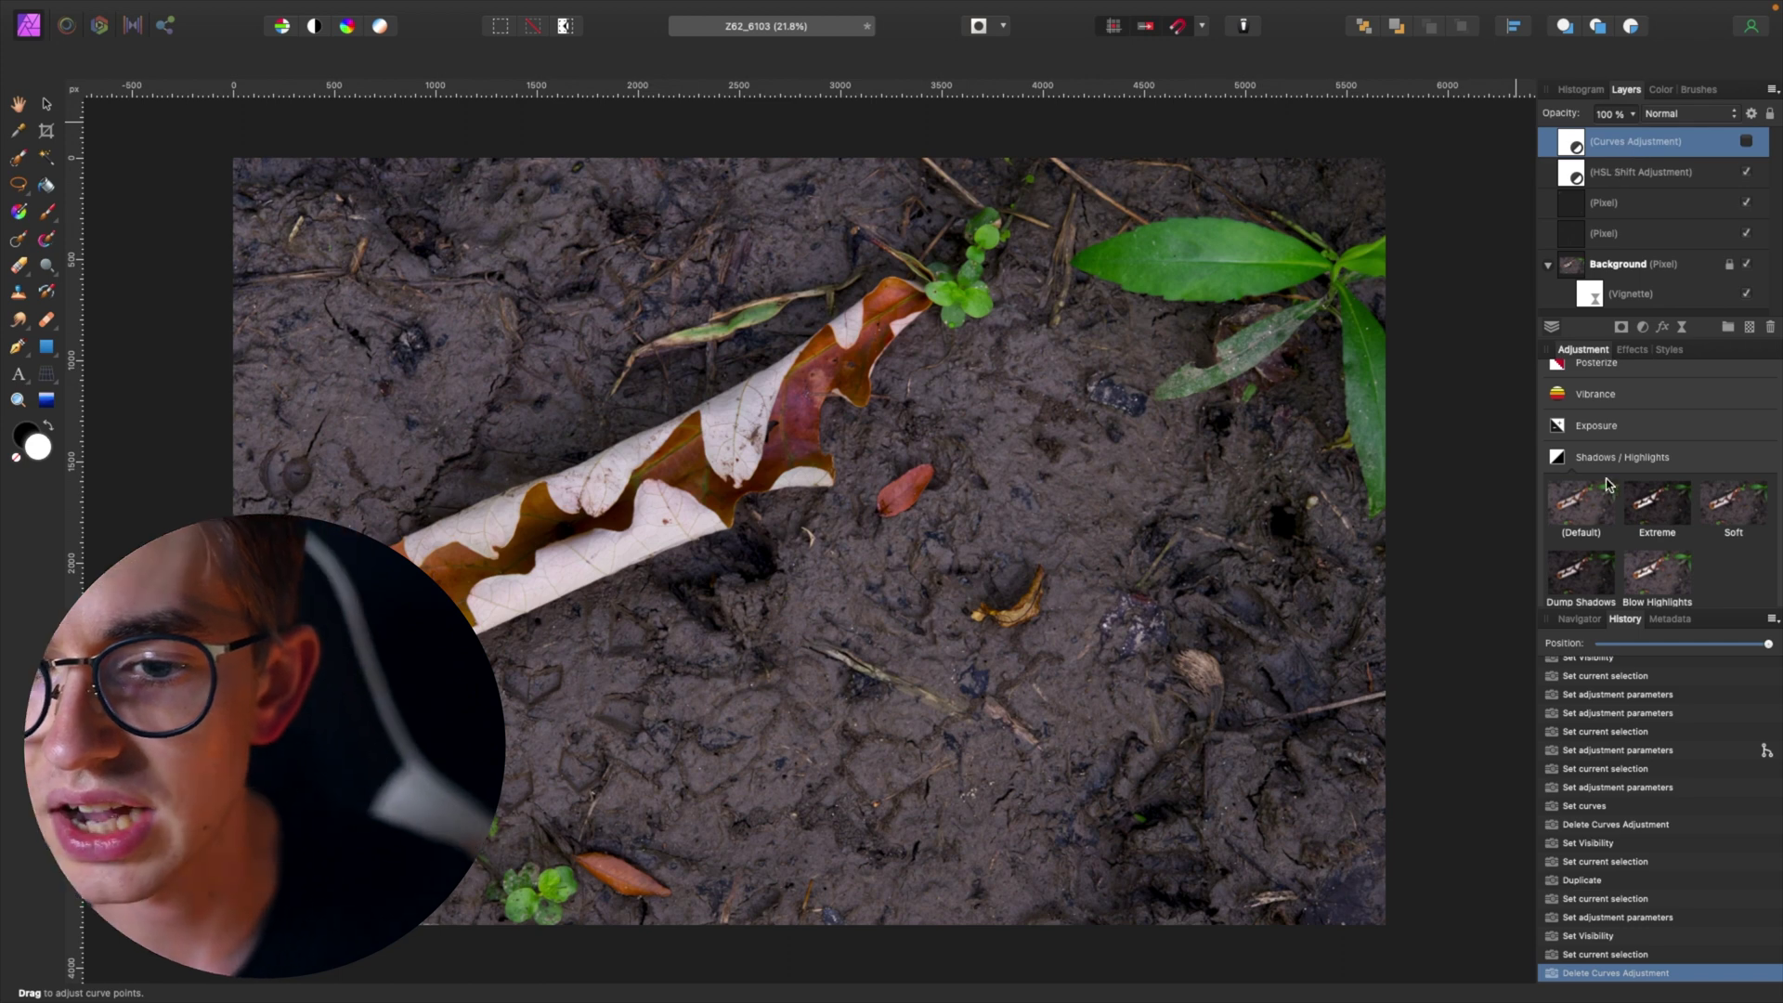
- With the Background photo layer selected, add a Default-preset Curves adjustment layer above it
click(1573, 267)
scroll(1618, 465, up, 5)
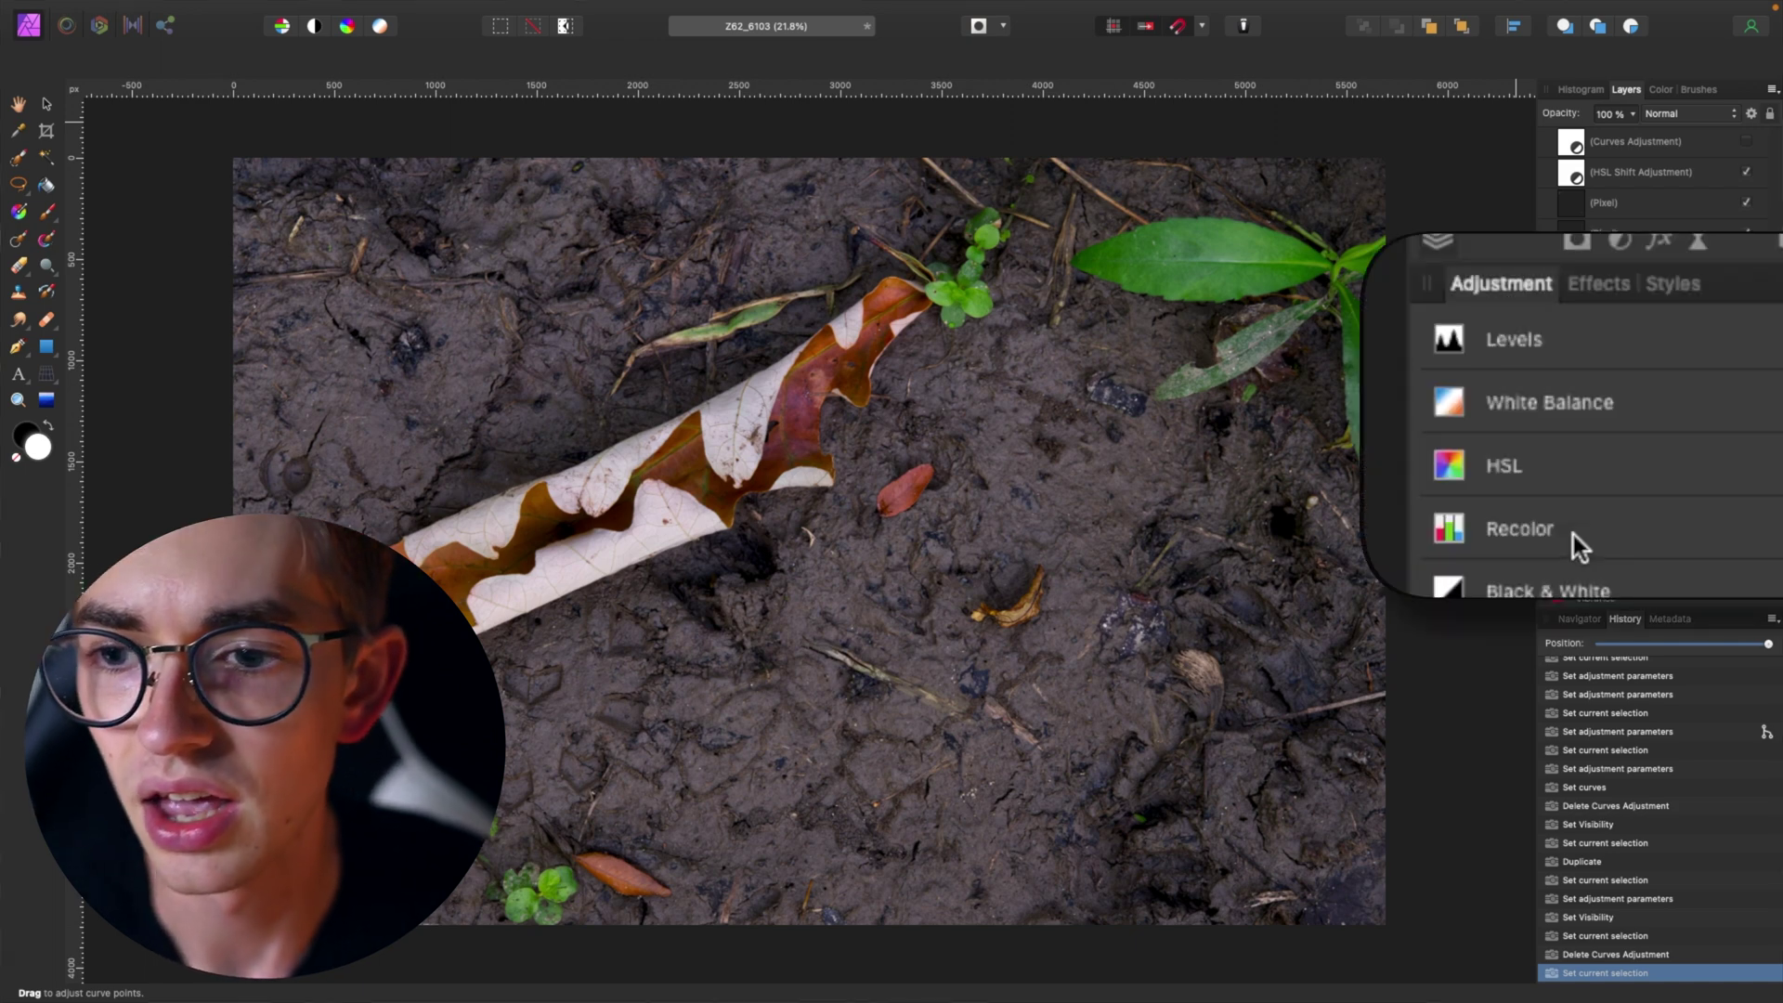
scroll(1614, 460, down, 4)
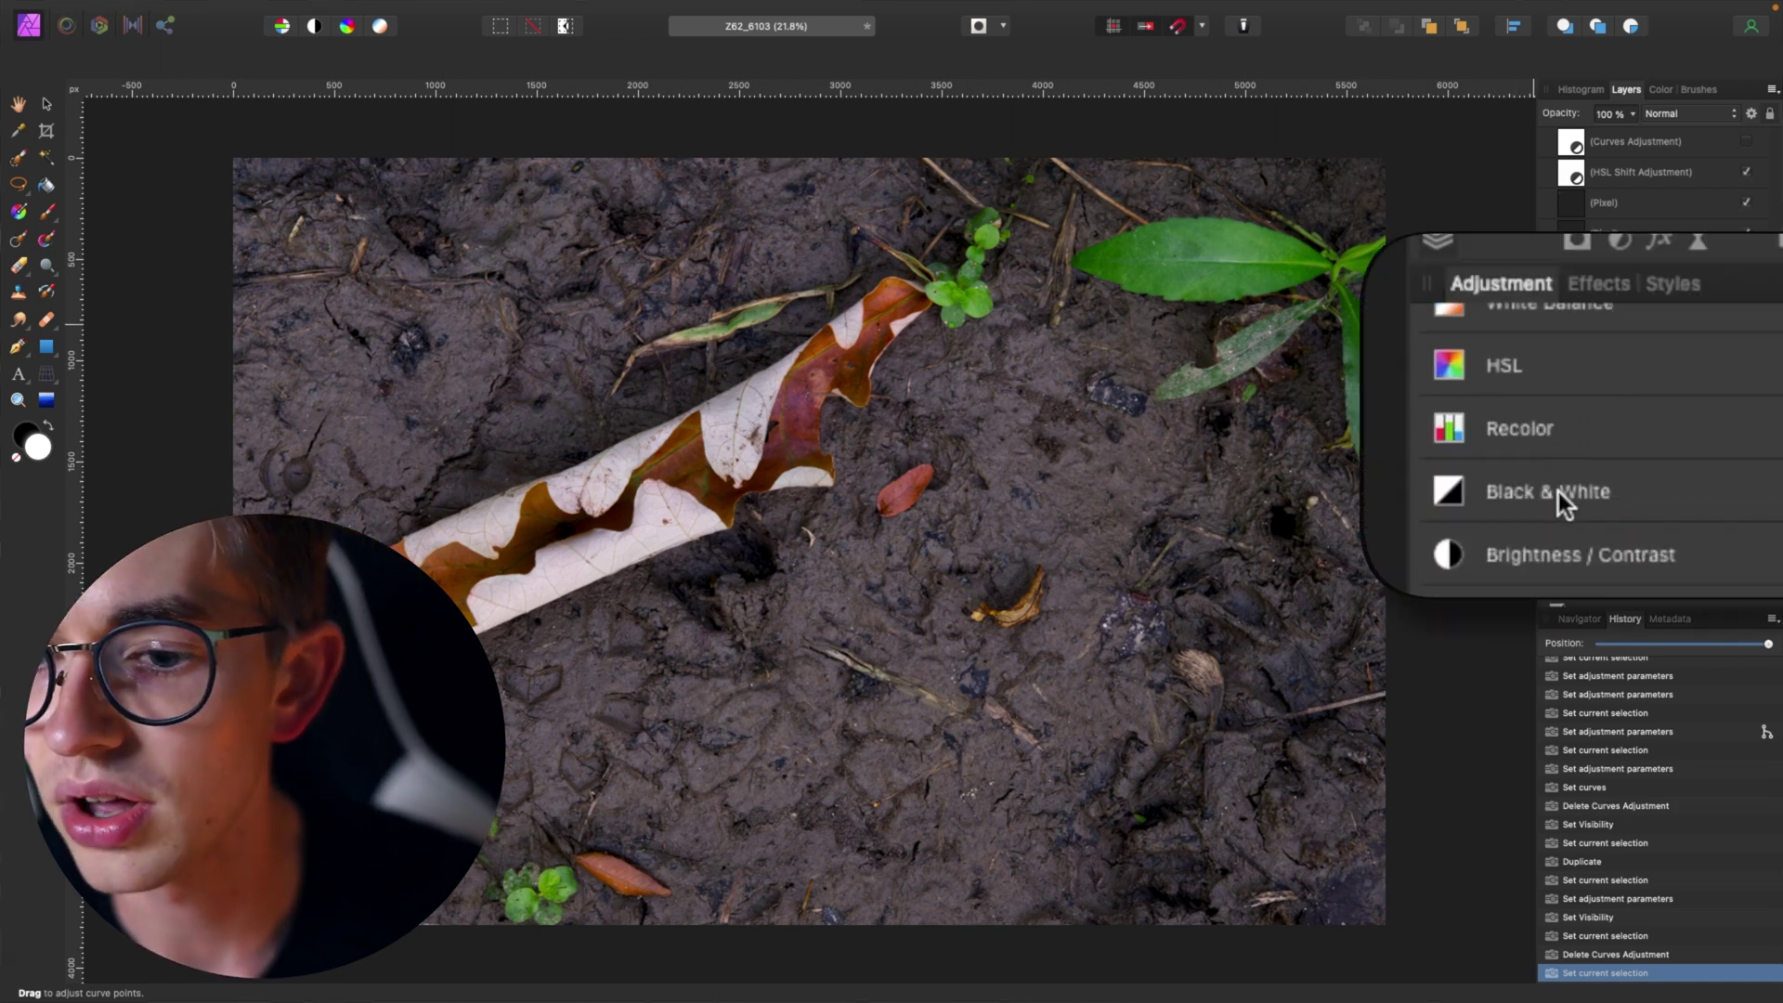
scroll(1613, 459, down, 5)
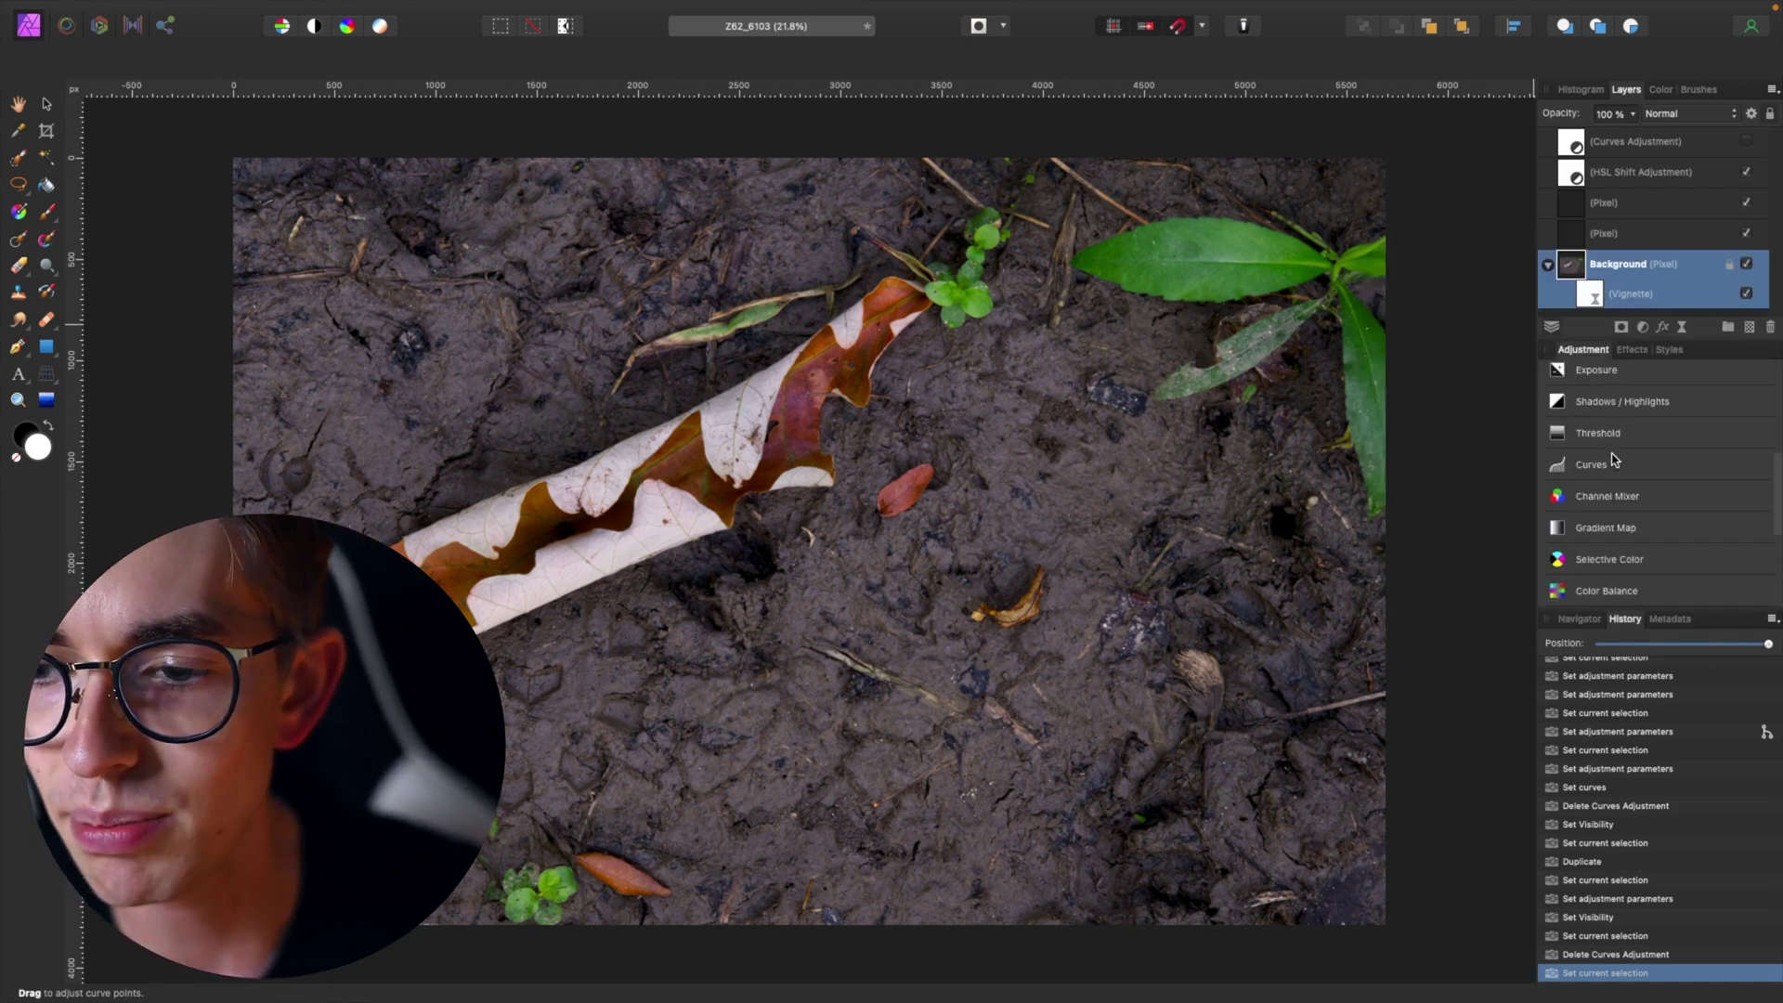
click(1607, 449)
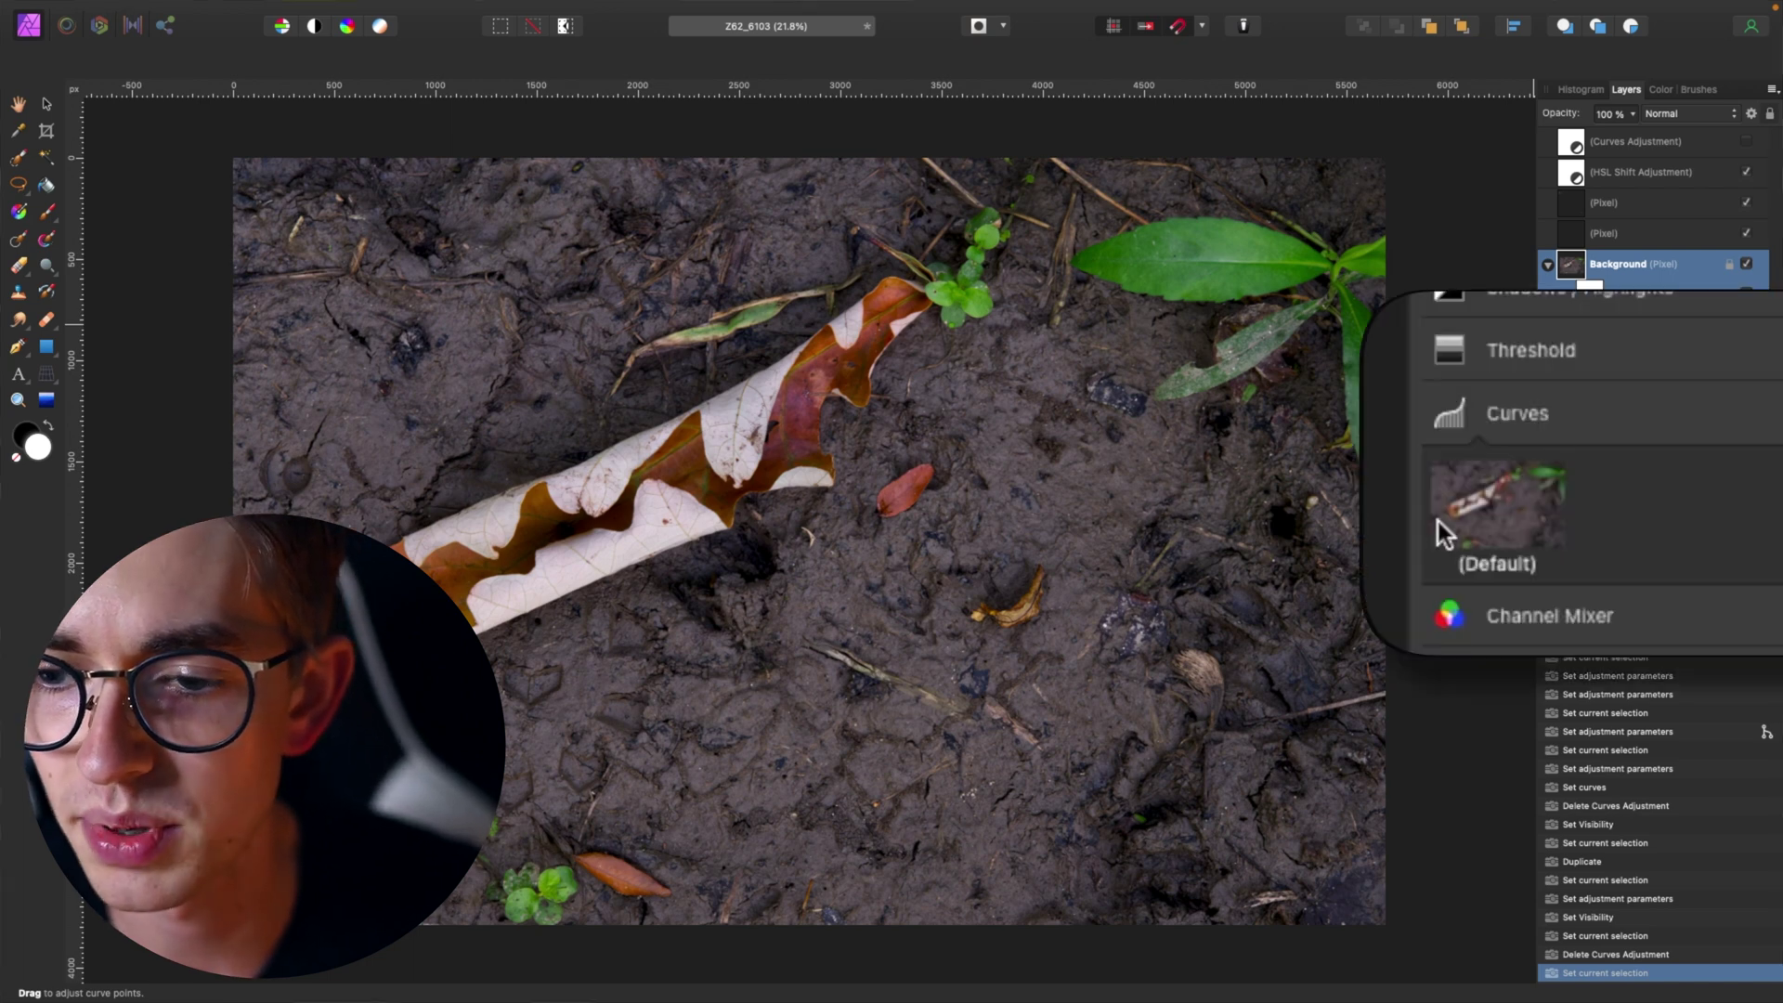
click(1463, 500)
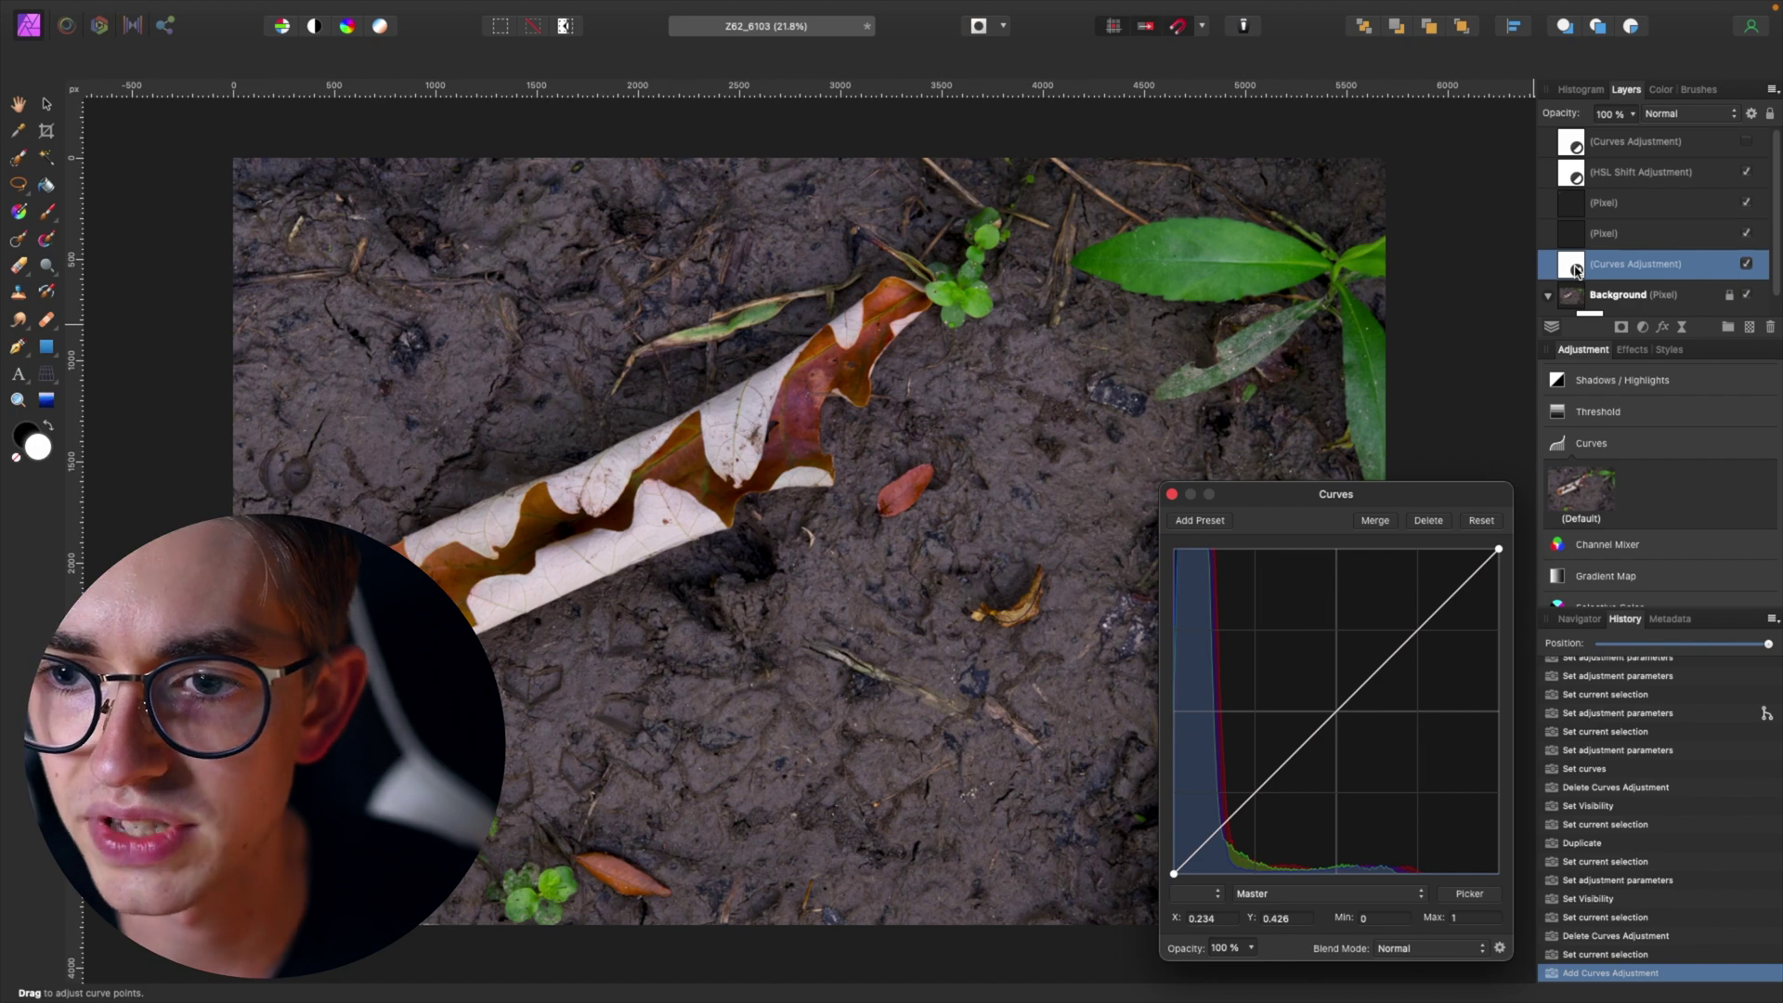
drag(1572, 133, 1572, 134)
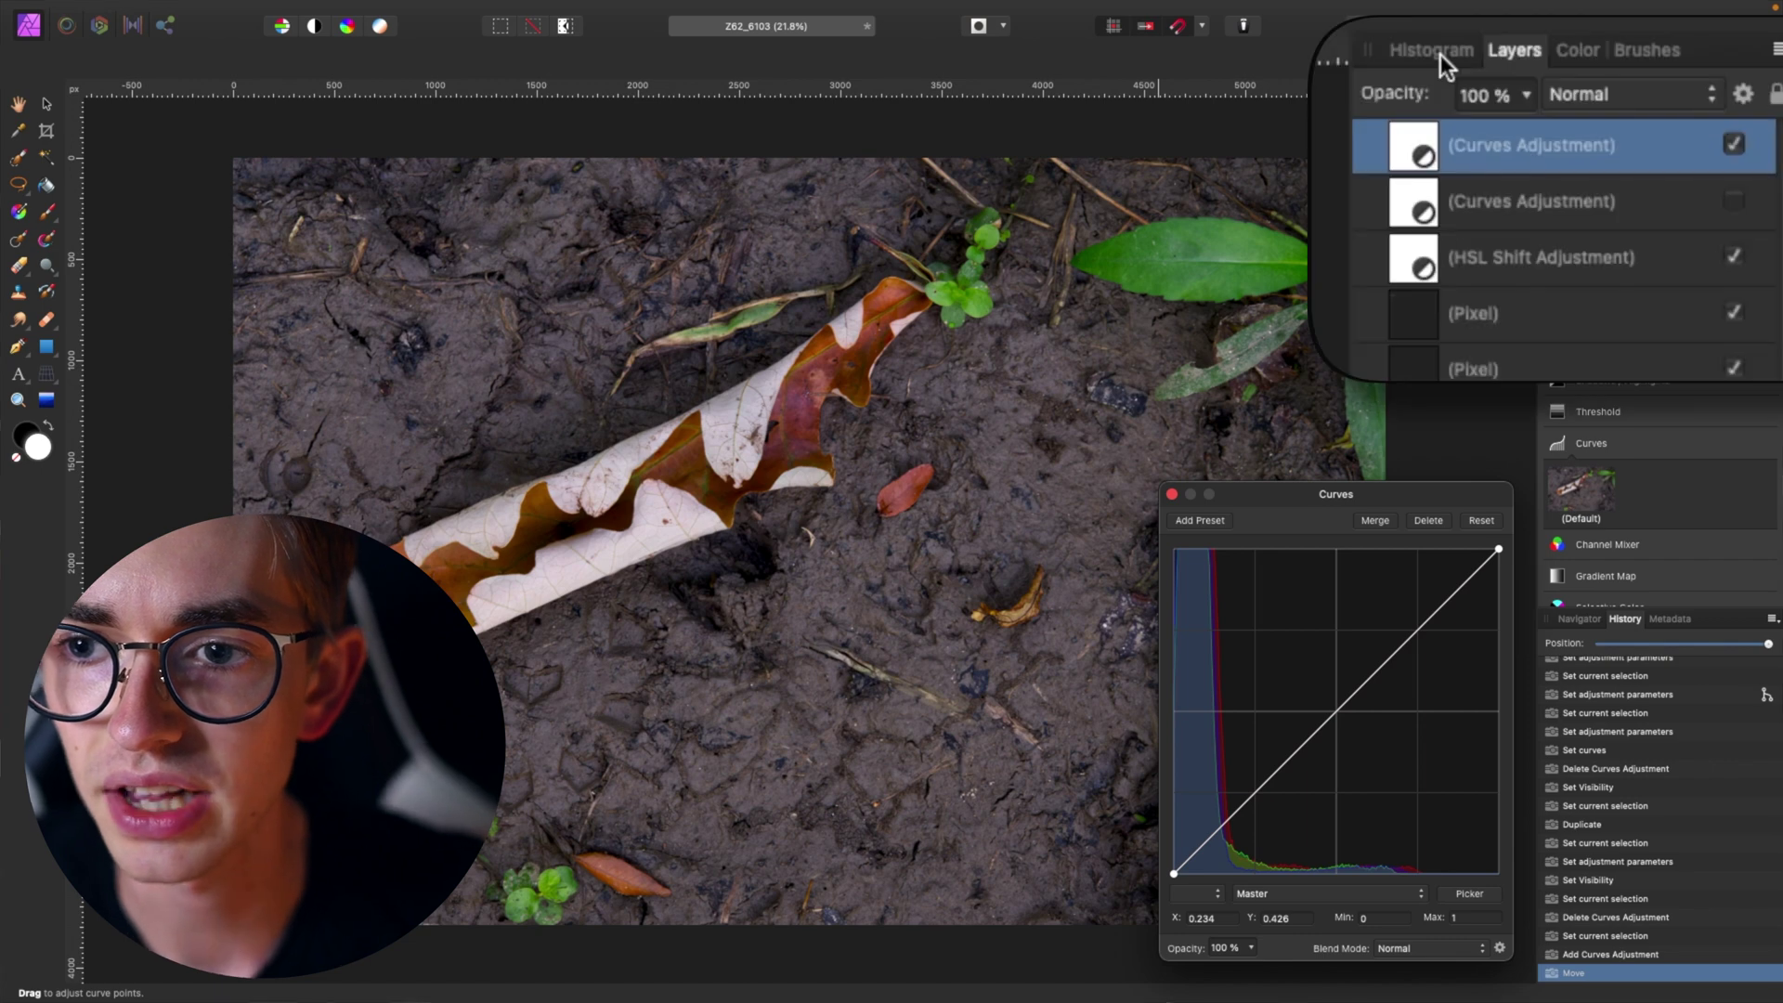
click(1586, 89)
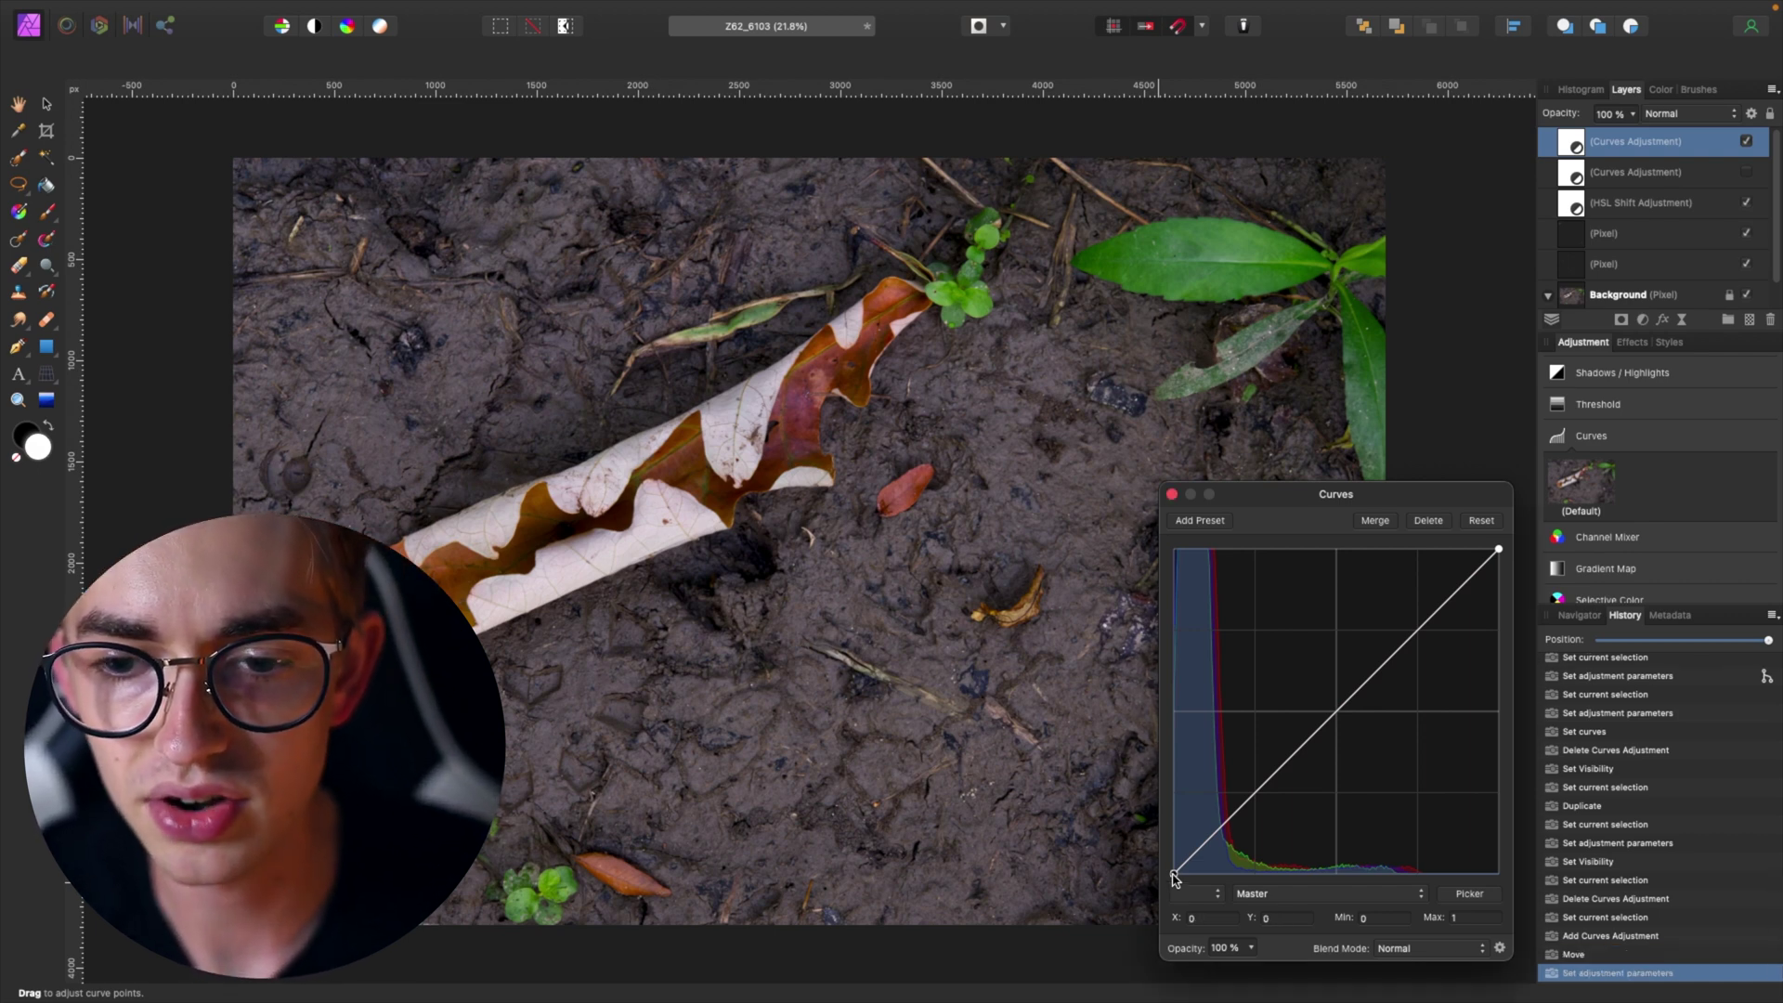
drag(1175, 878, 1076, 539)
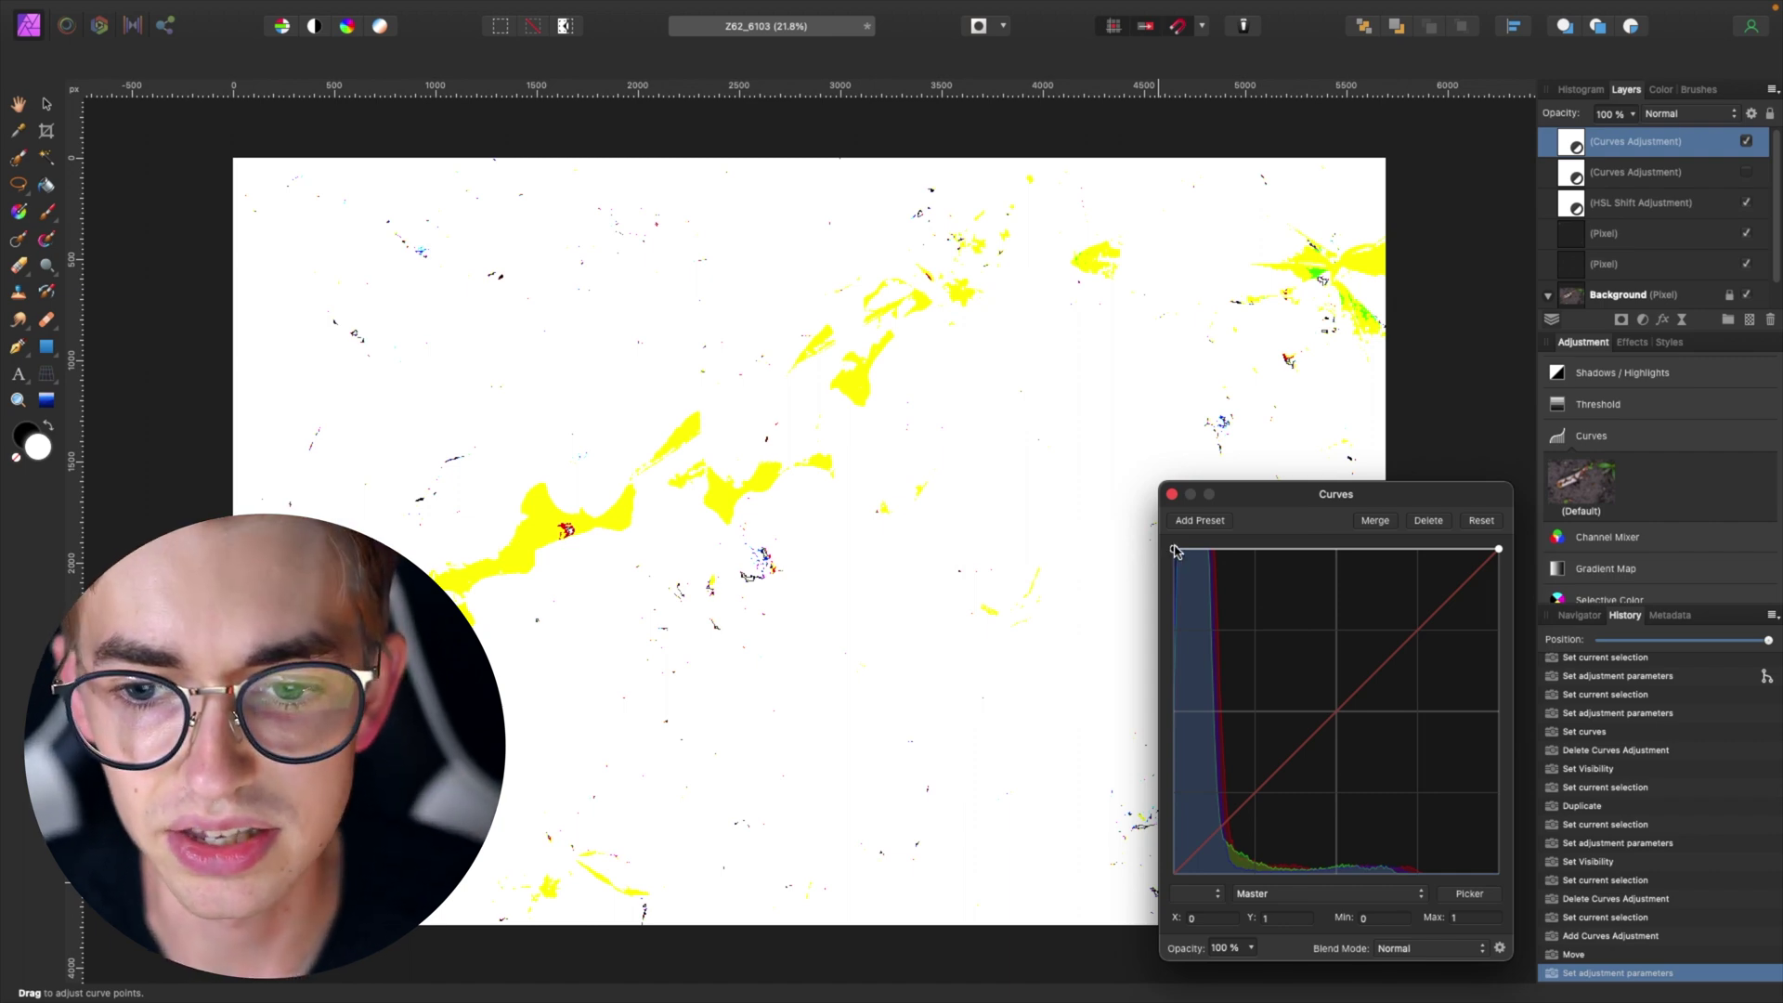
drag(1175, 550, 1128, 938)
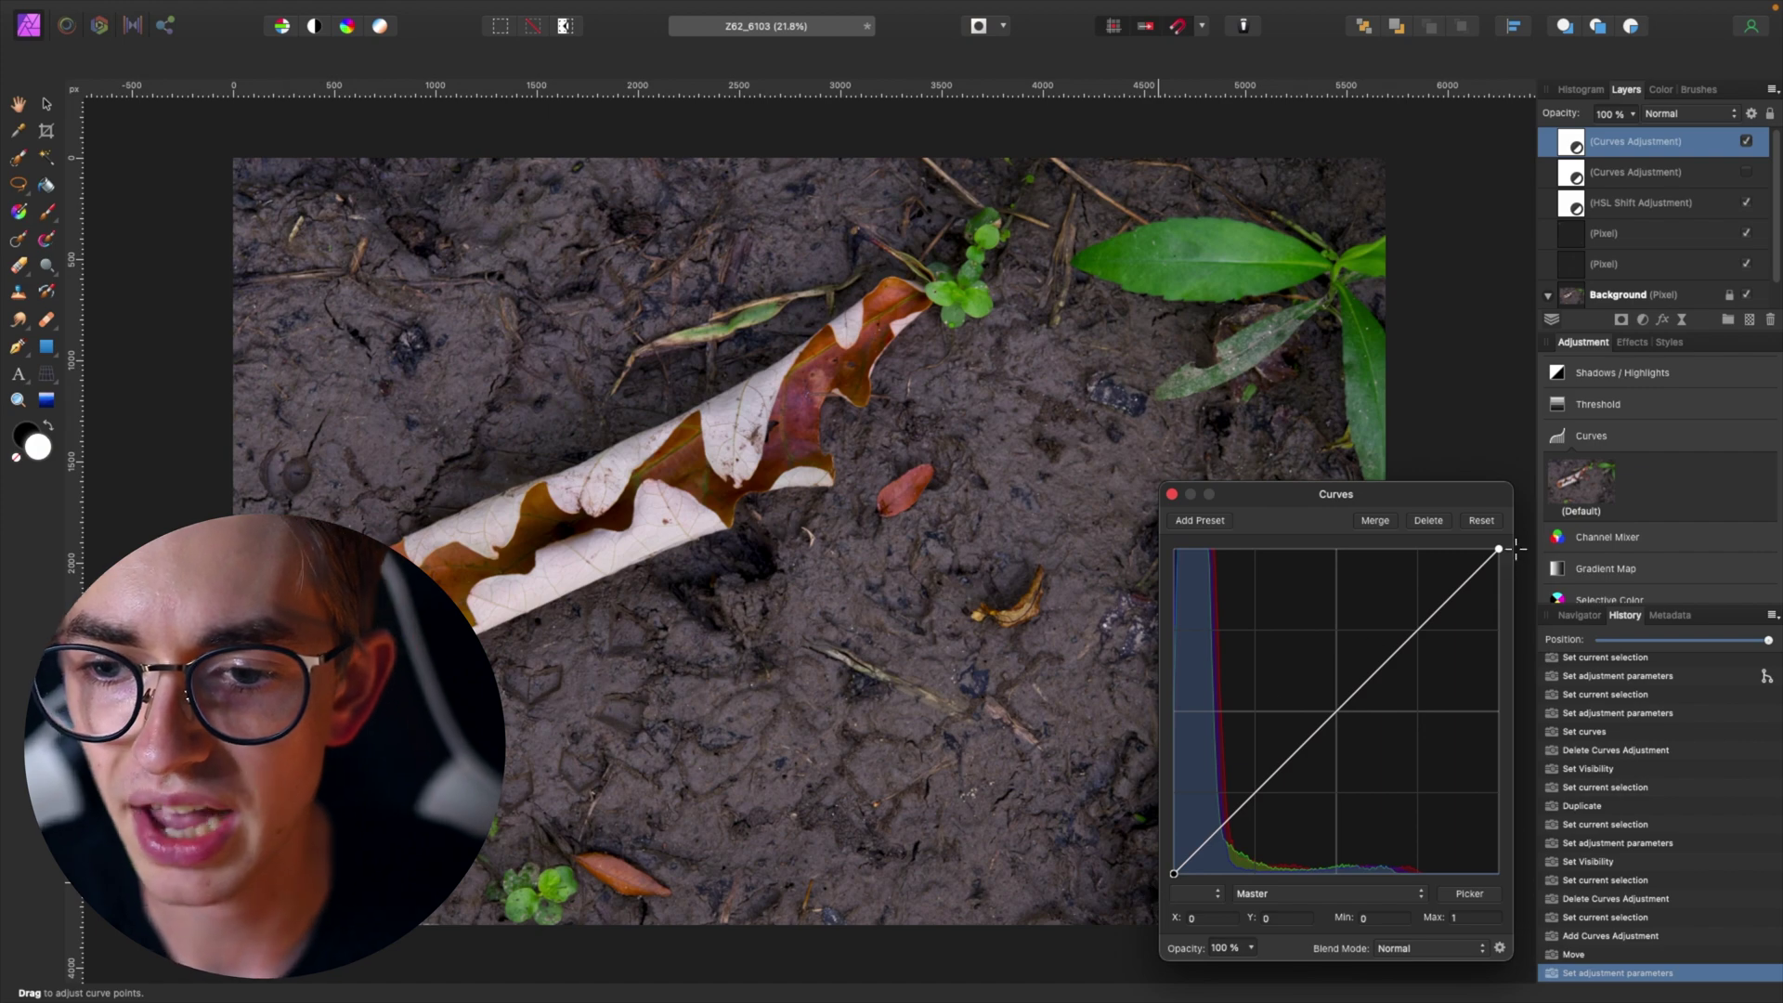
drag(1502, 554, 1567, 511)
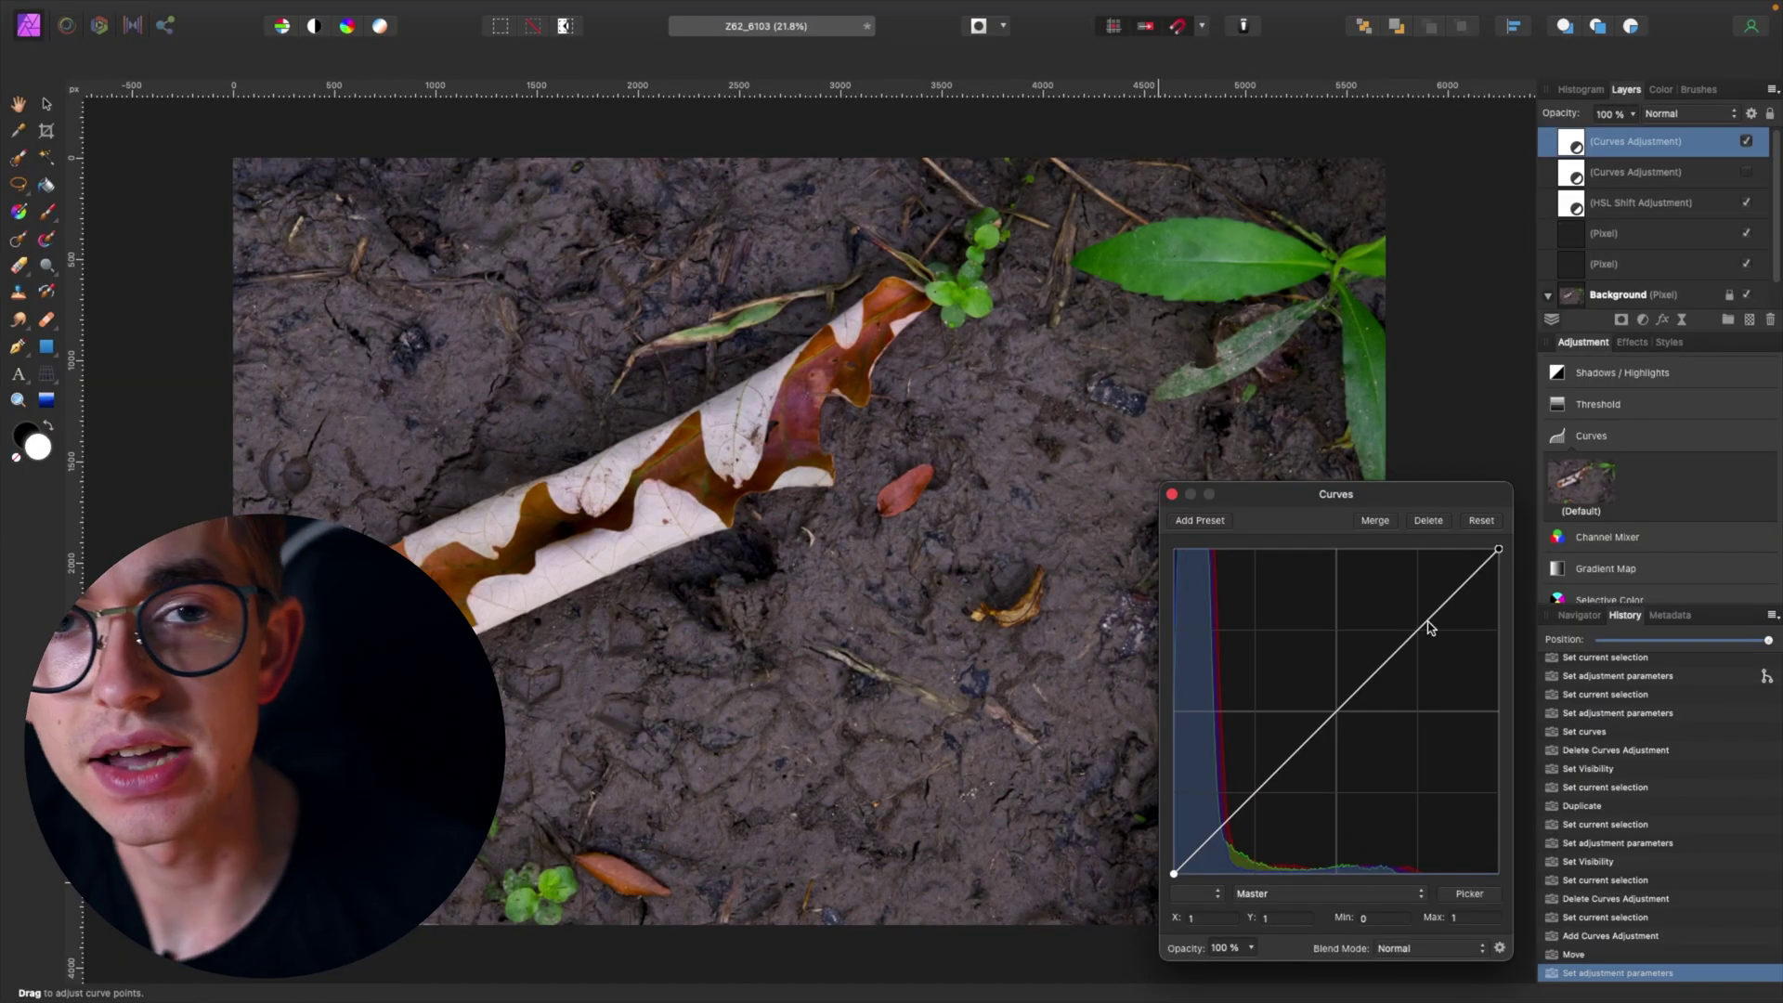
- Place a control point near 0.75, 0.75 on the upper master curve, keeping it nearly diagonal
click(1428, 620)
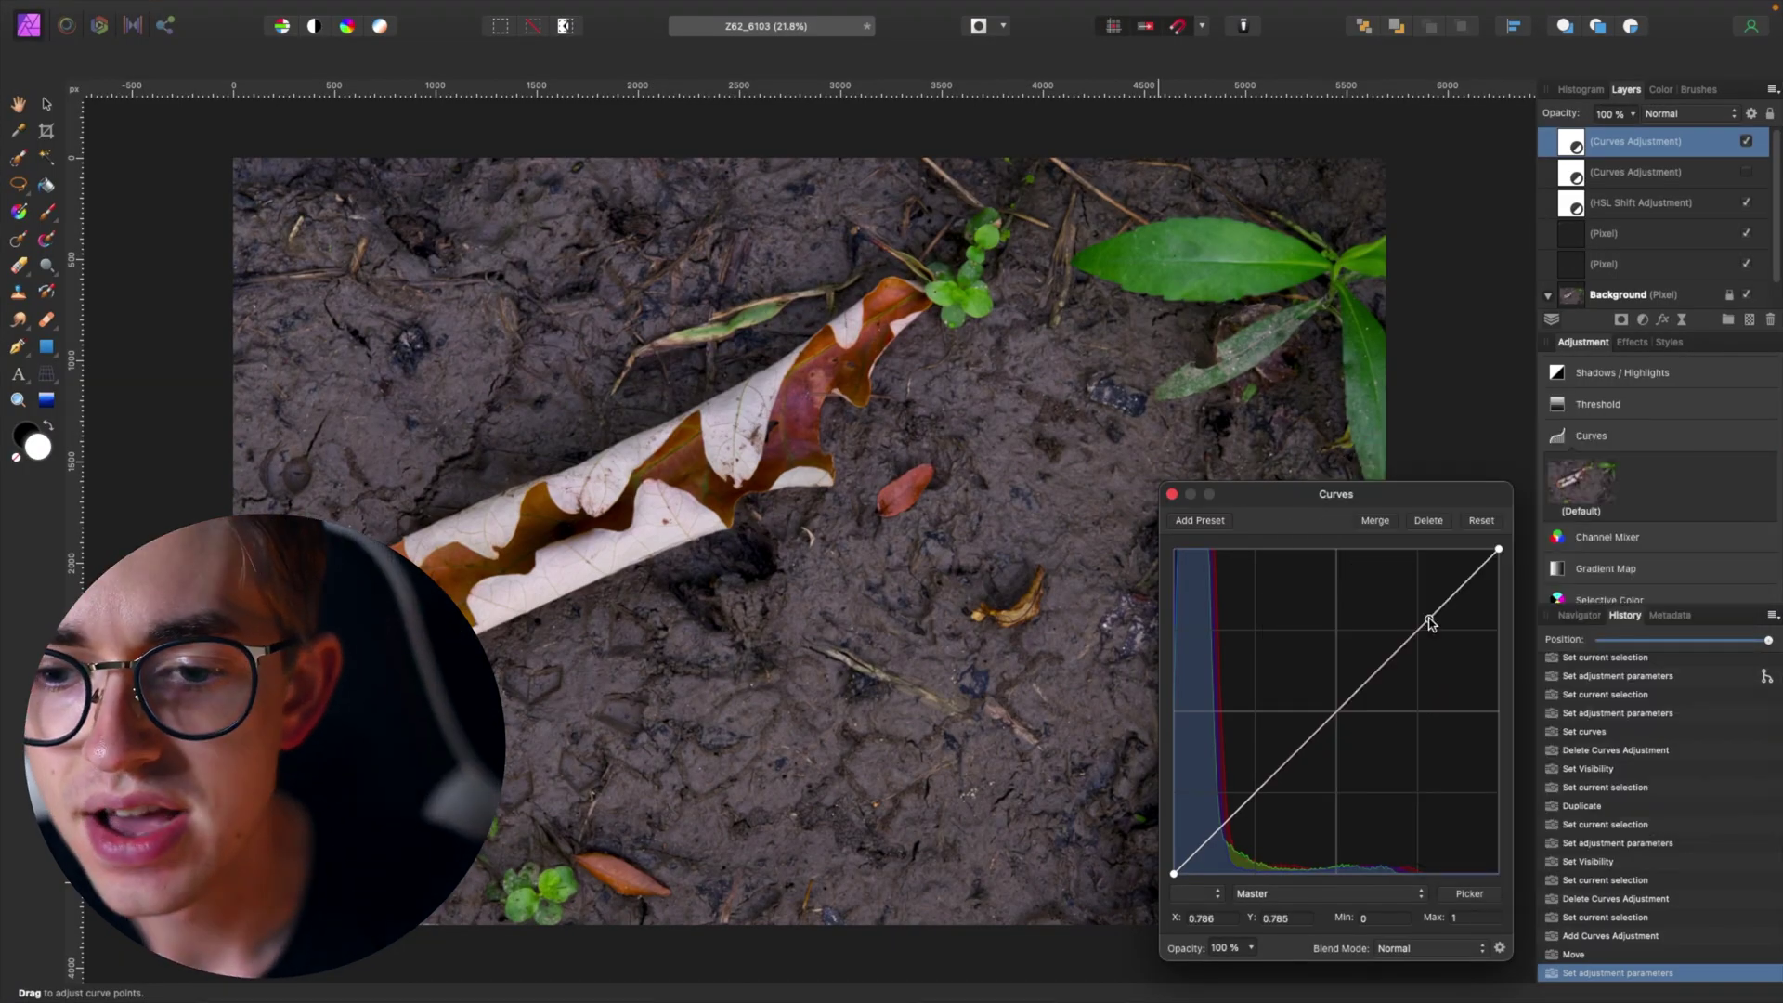
mouse_move(1432, 625)
mouse_down()
mouse_move(1422, 605)
mouse_move(1437, 684)
mouse_move(1419, 595)
mouse_move(1440, 641)
mouse_up()
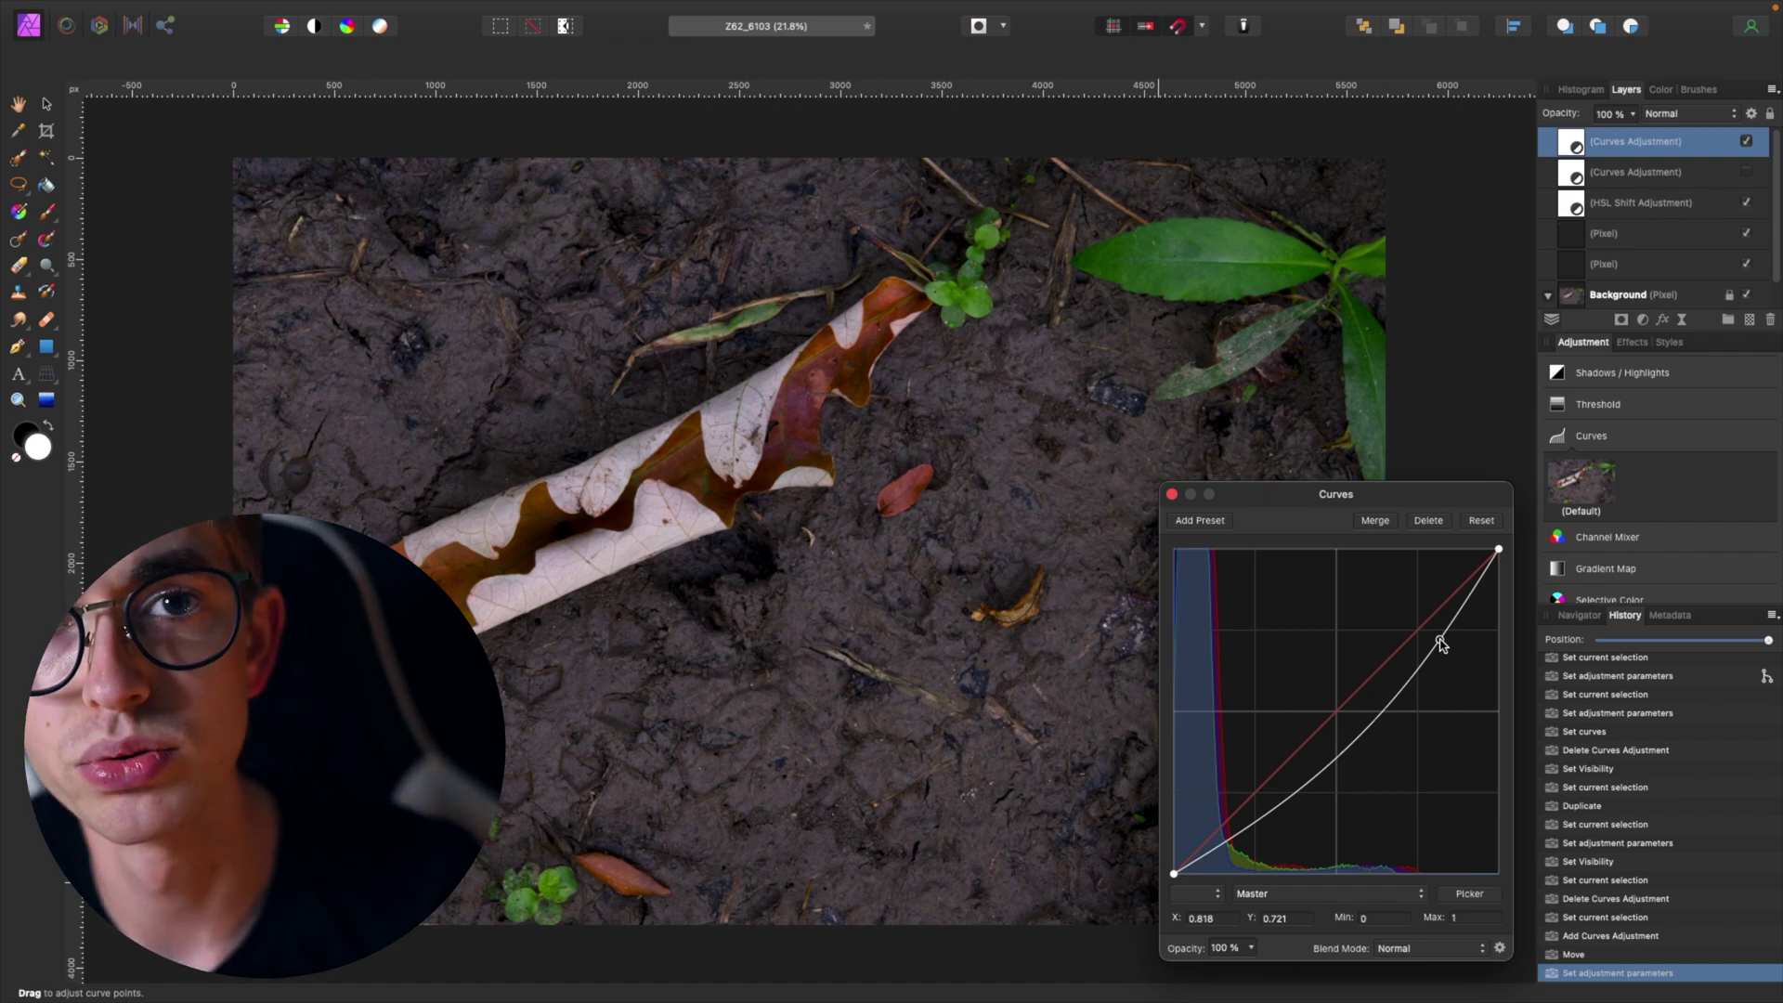
drag(1440, 641, 1429, 600)
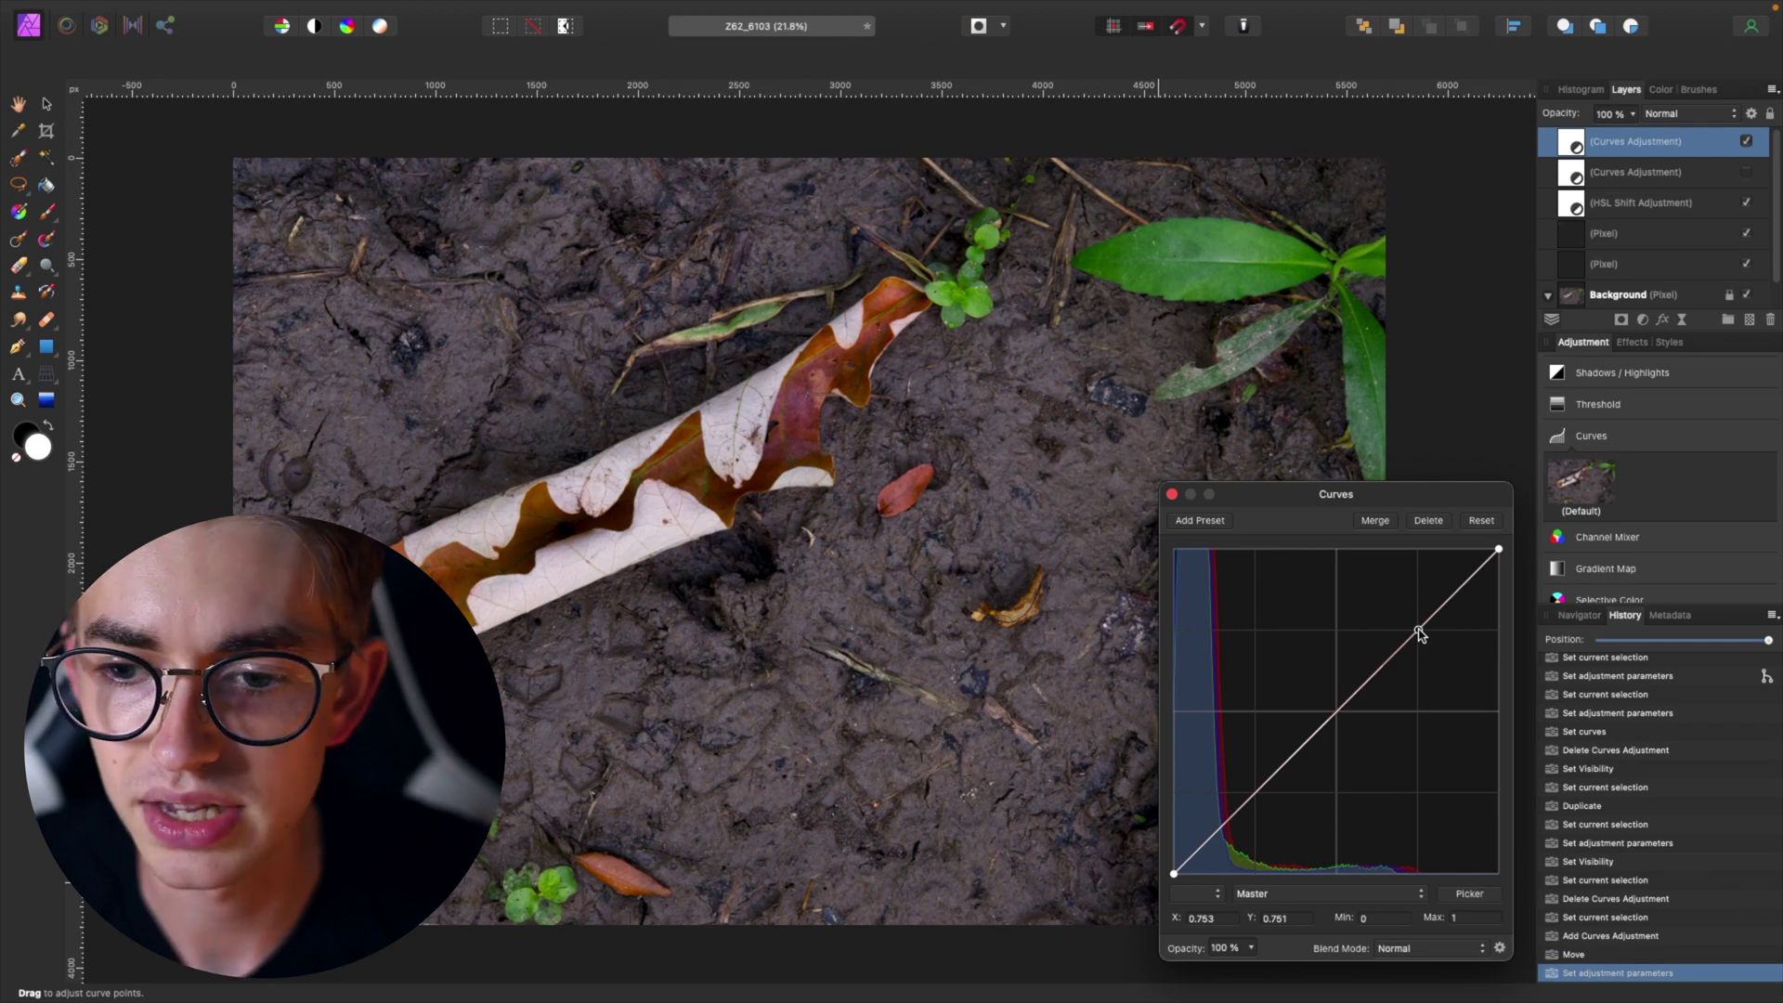
- Raise the upper point, anchor a midtone point, and pull a new shadow point below the diagonal
mouse_move(1419, 634)
mouse_down()
mouse_move(1418, 616)
mouse_move(1405, 628)
mouse_up()
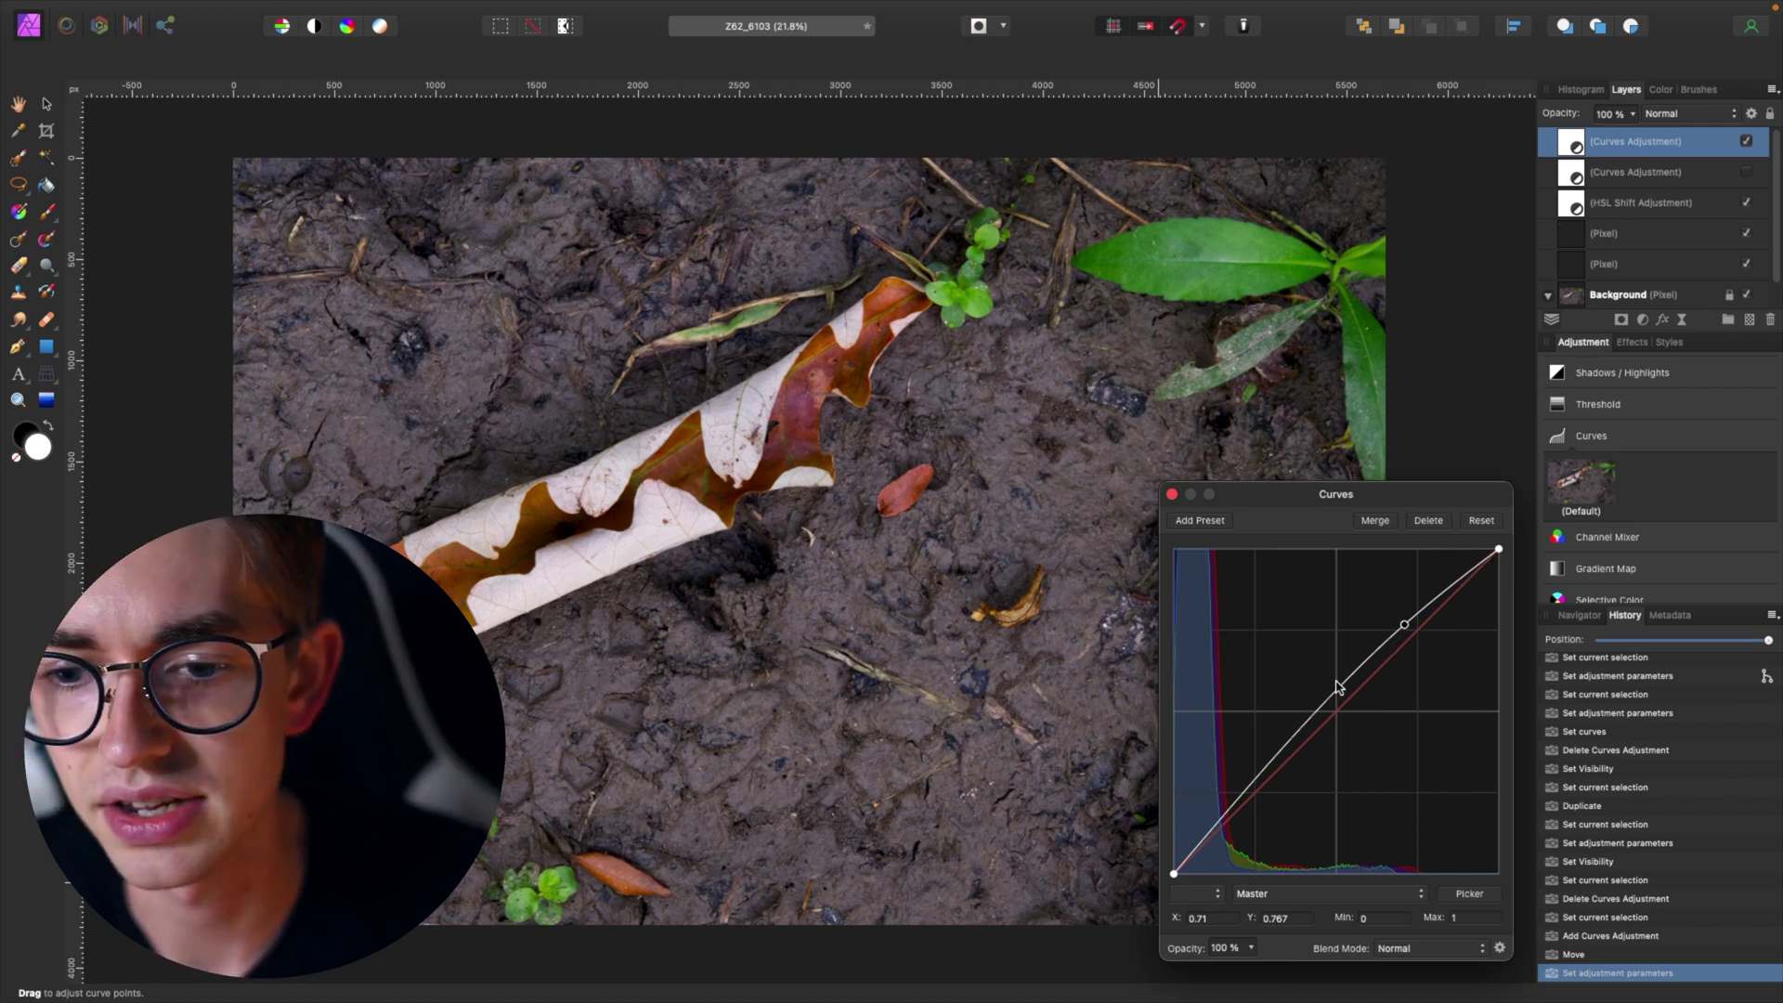
drag(1404, 624, 1407, 620)
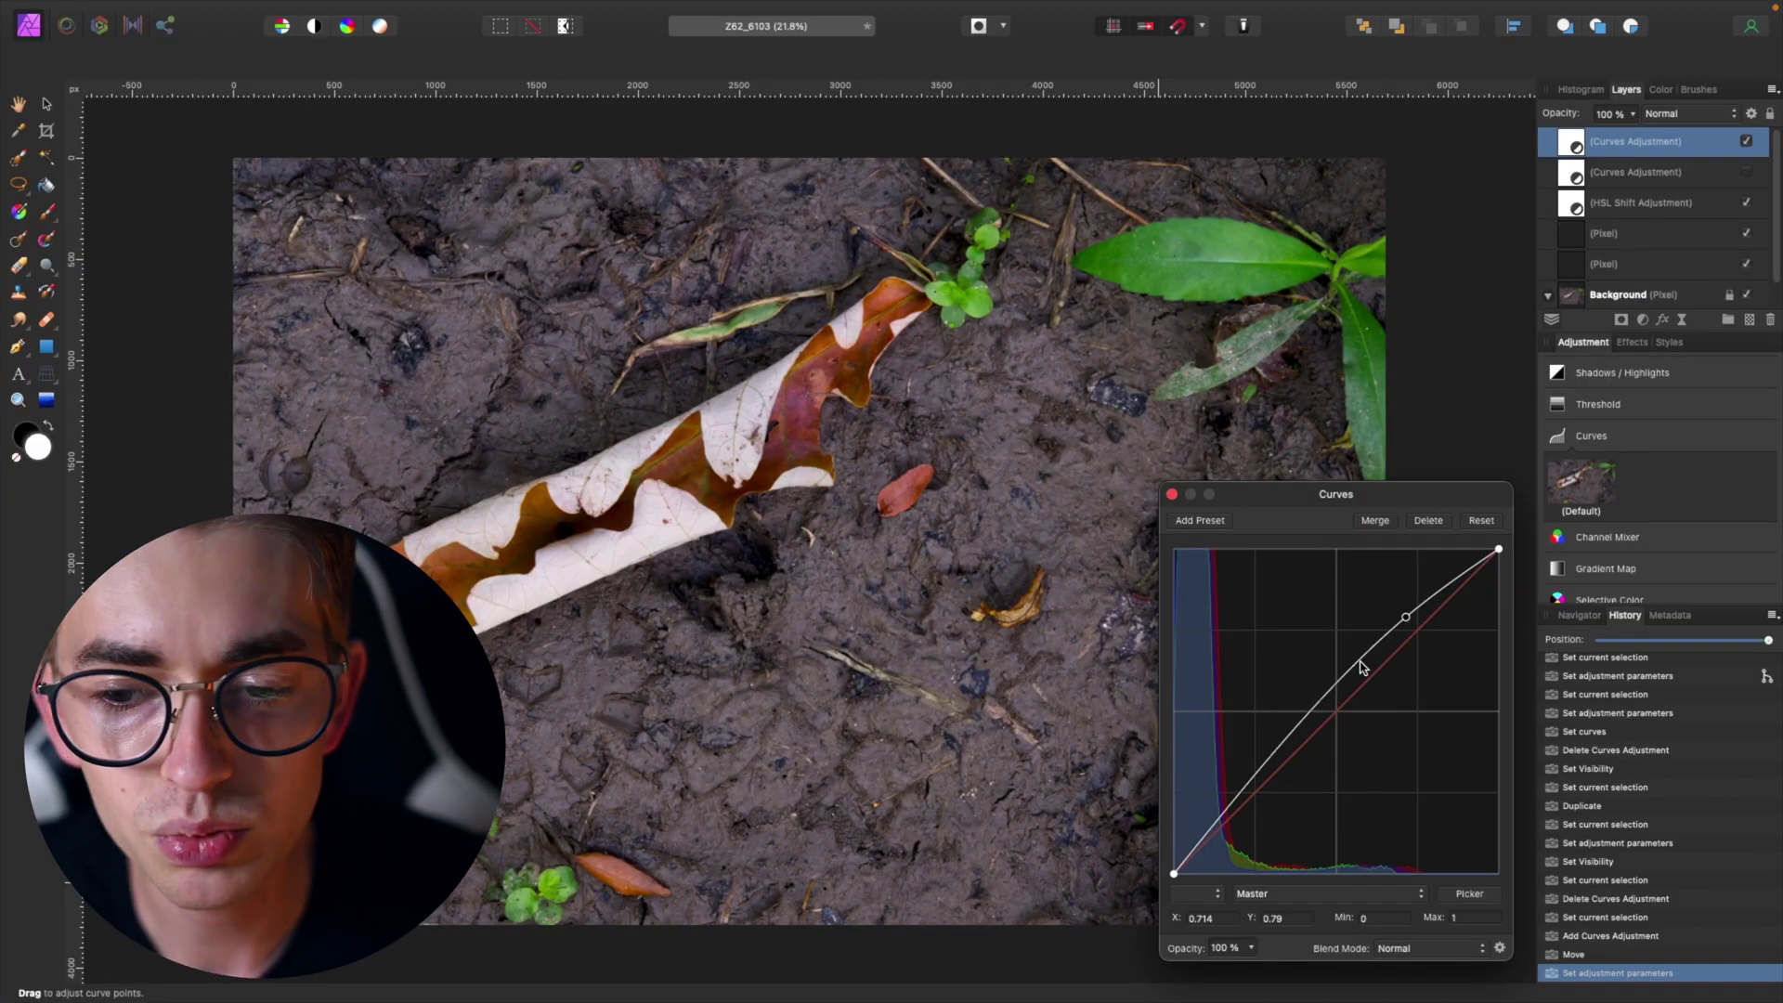
drag(1328, 697, 1332, 701)
drag(1286, 767, 1279, 776)
drag(1331, 699, 1339, 711)
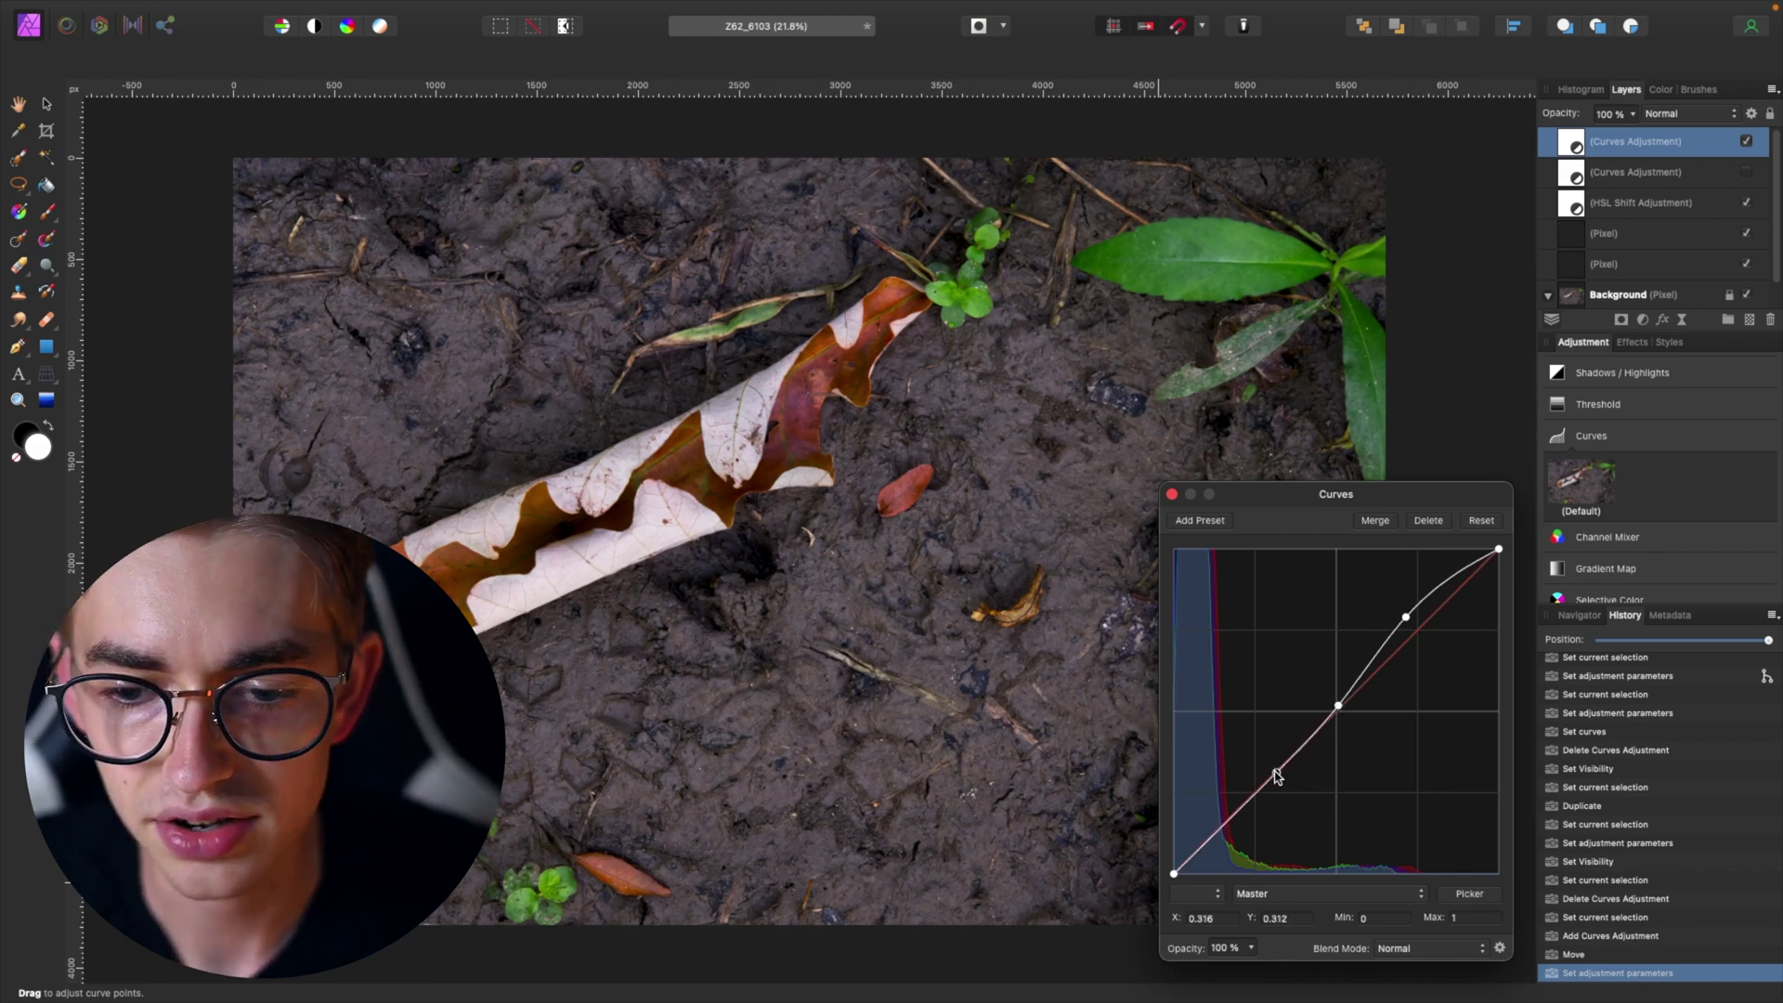
drag(1277, 776, 1278, 785)
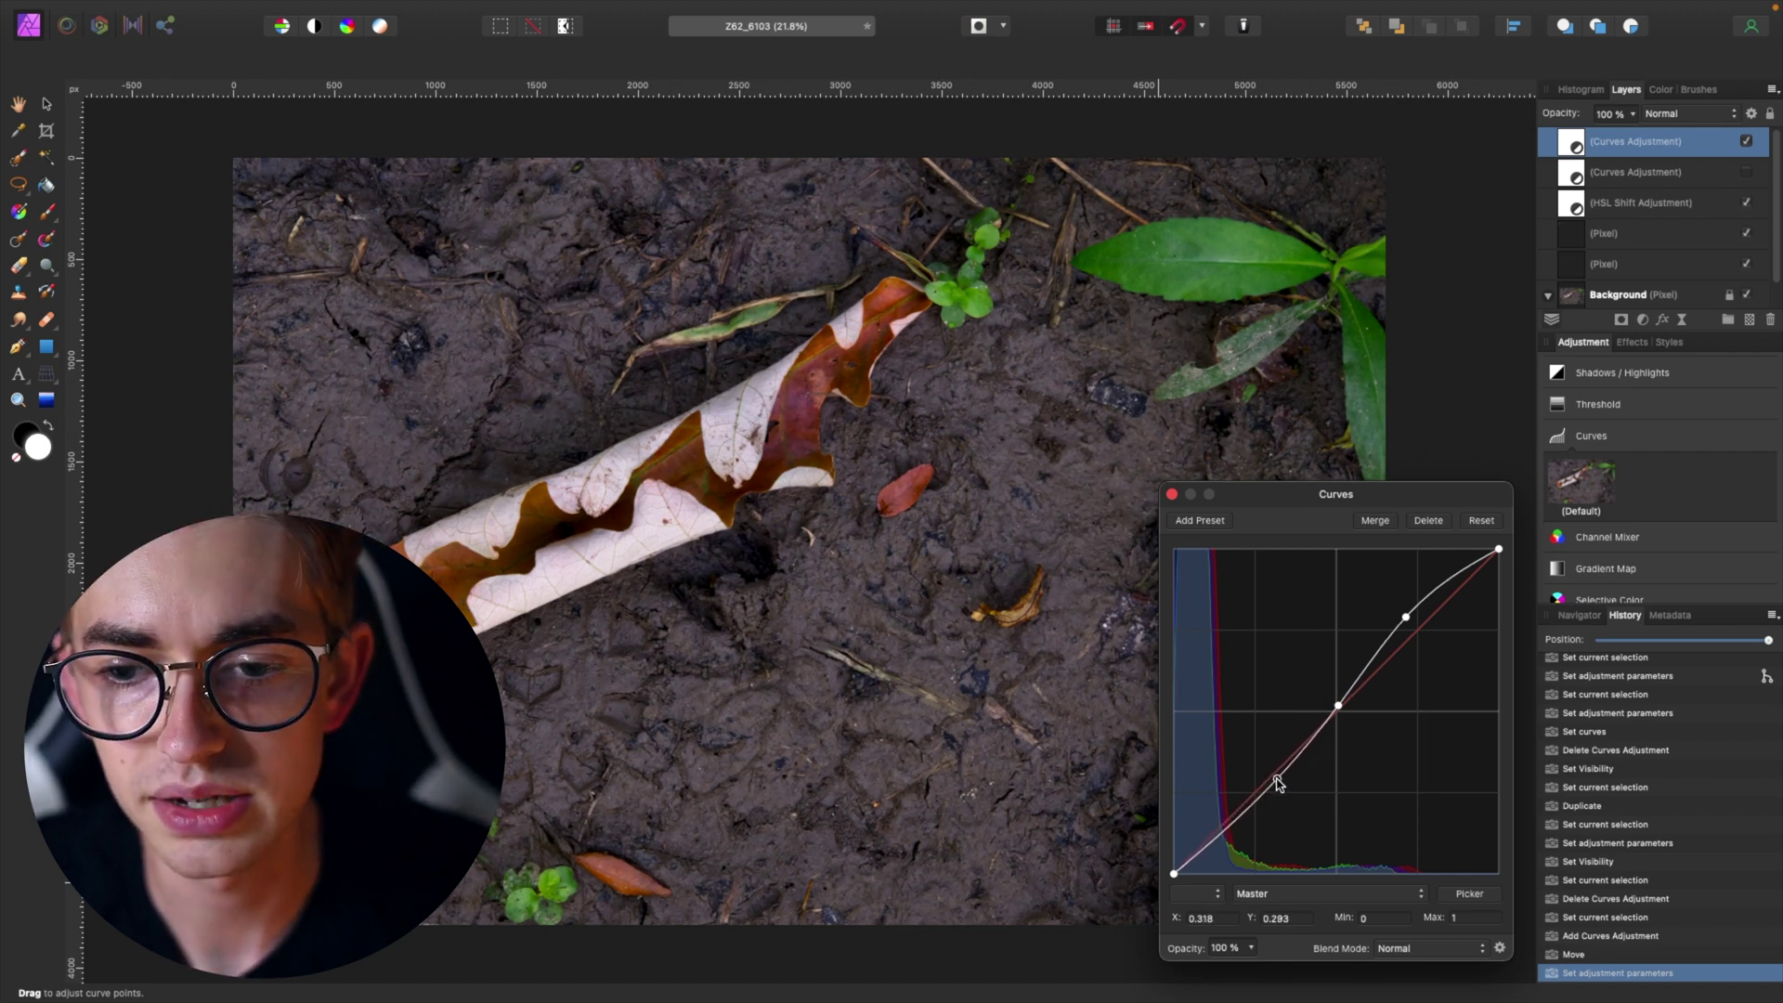
- Fine-tune the highlight, middle and shadow points, settling the midpoint near 0.50, 0.53
click(1407, 619)
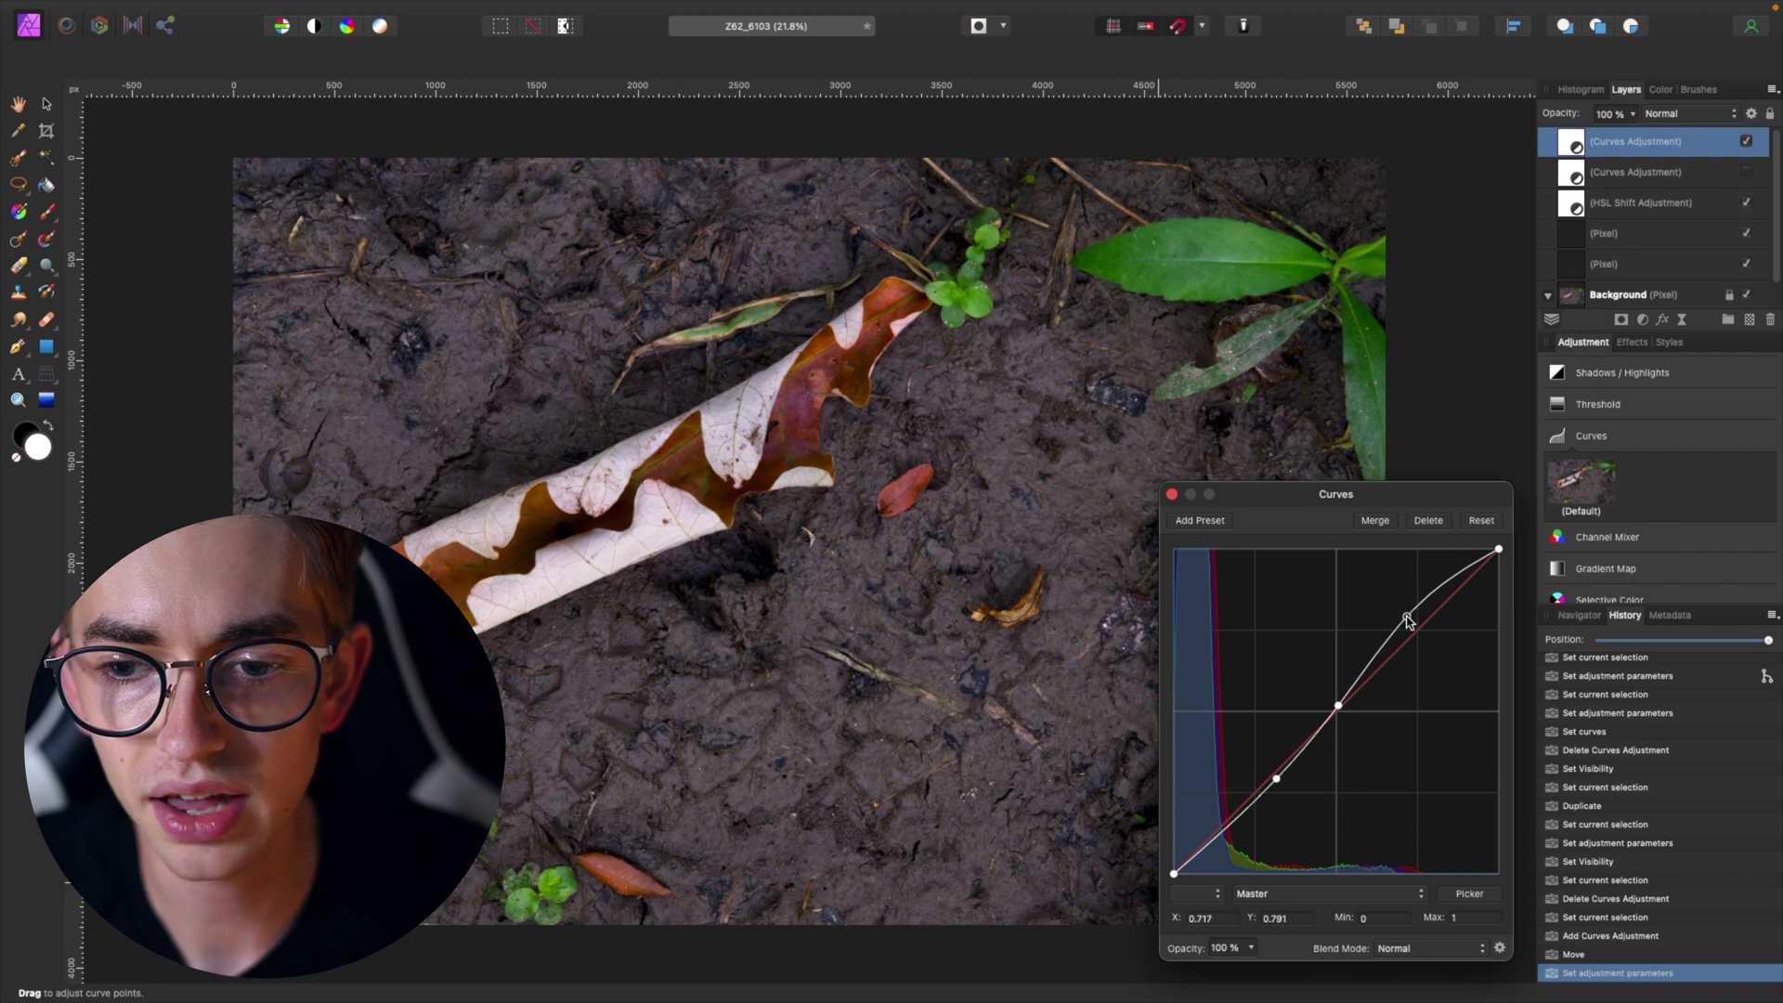
drag(1408, 622, 1410, 624)
click(1338, 708)
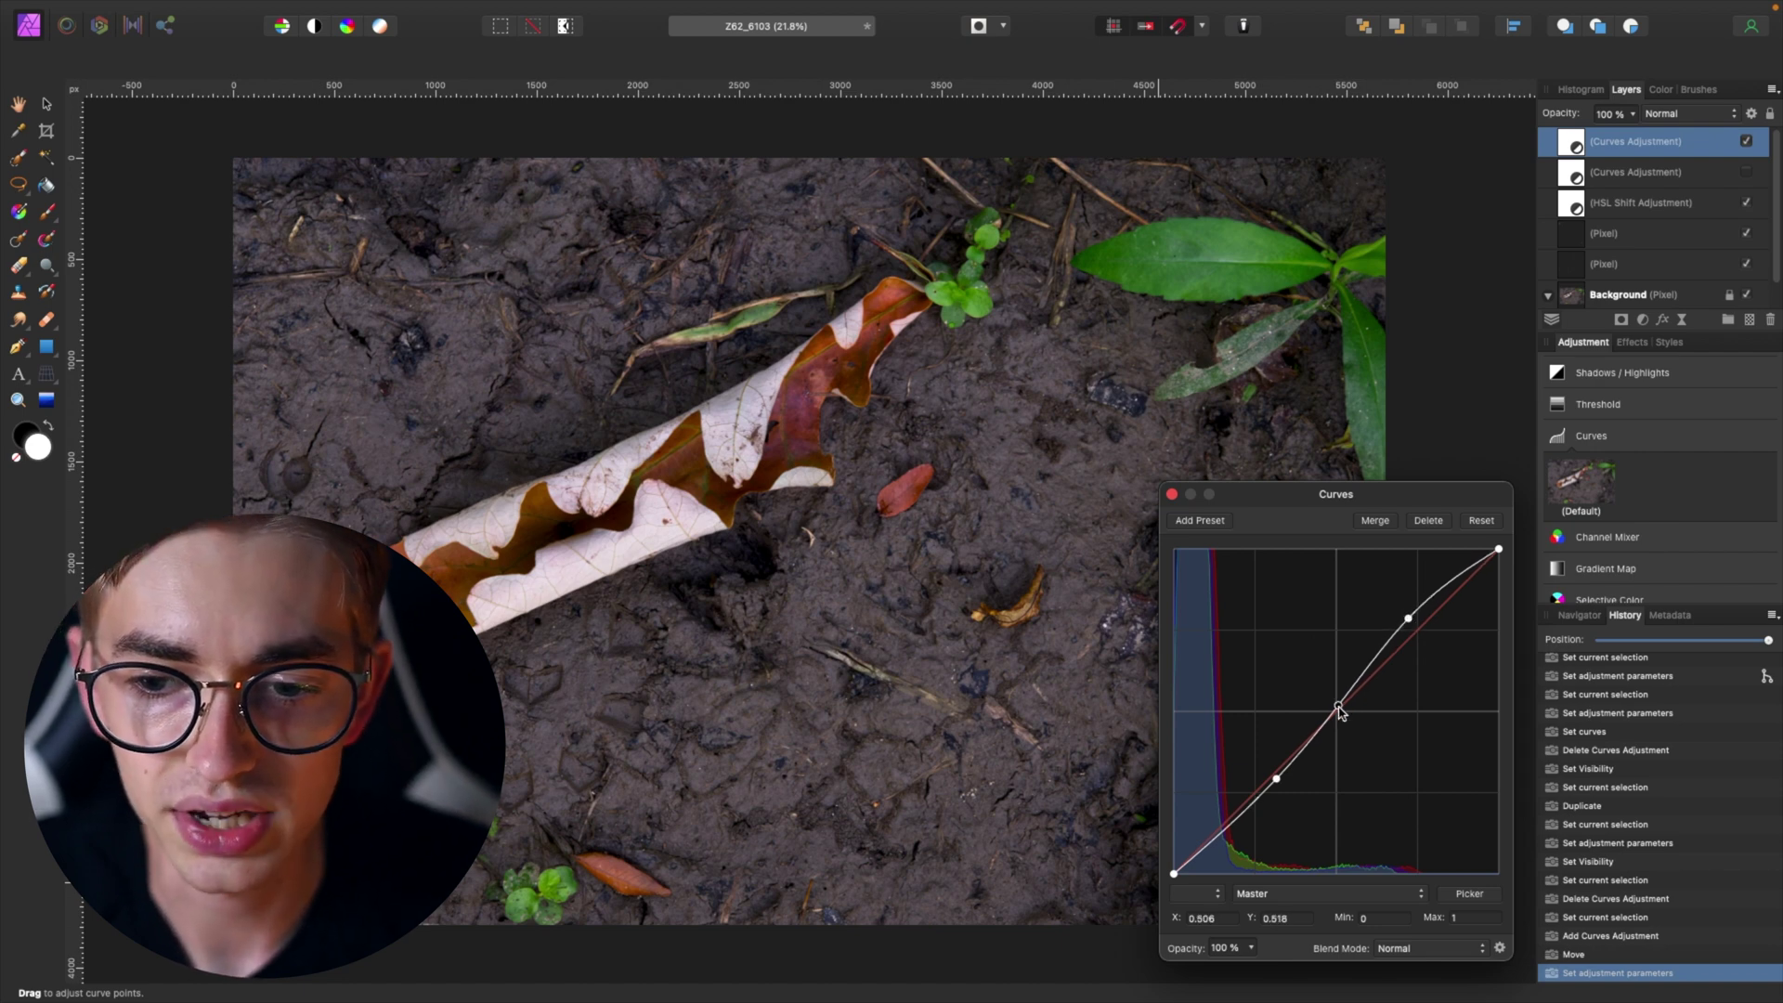
drag(1337, 710, 1338, 710)
click(1278, 780)
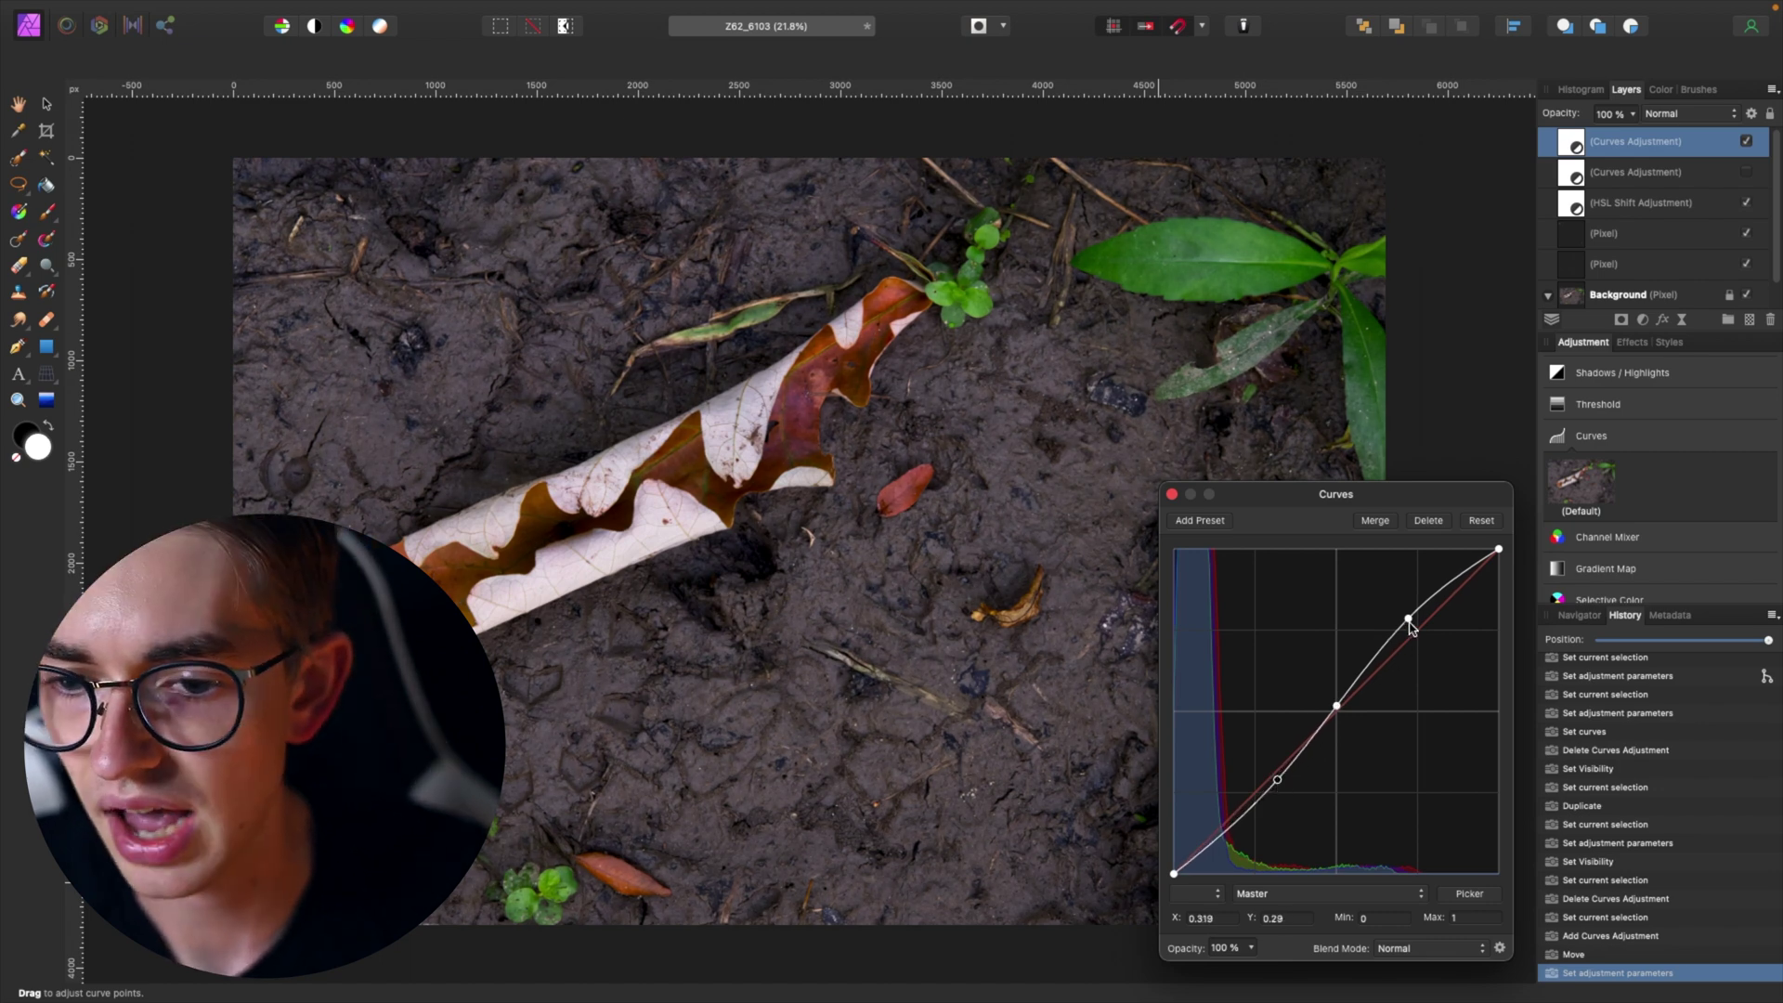
drag(1410, 624, 1408, 619)
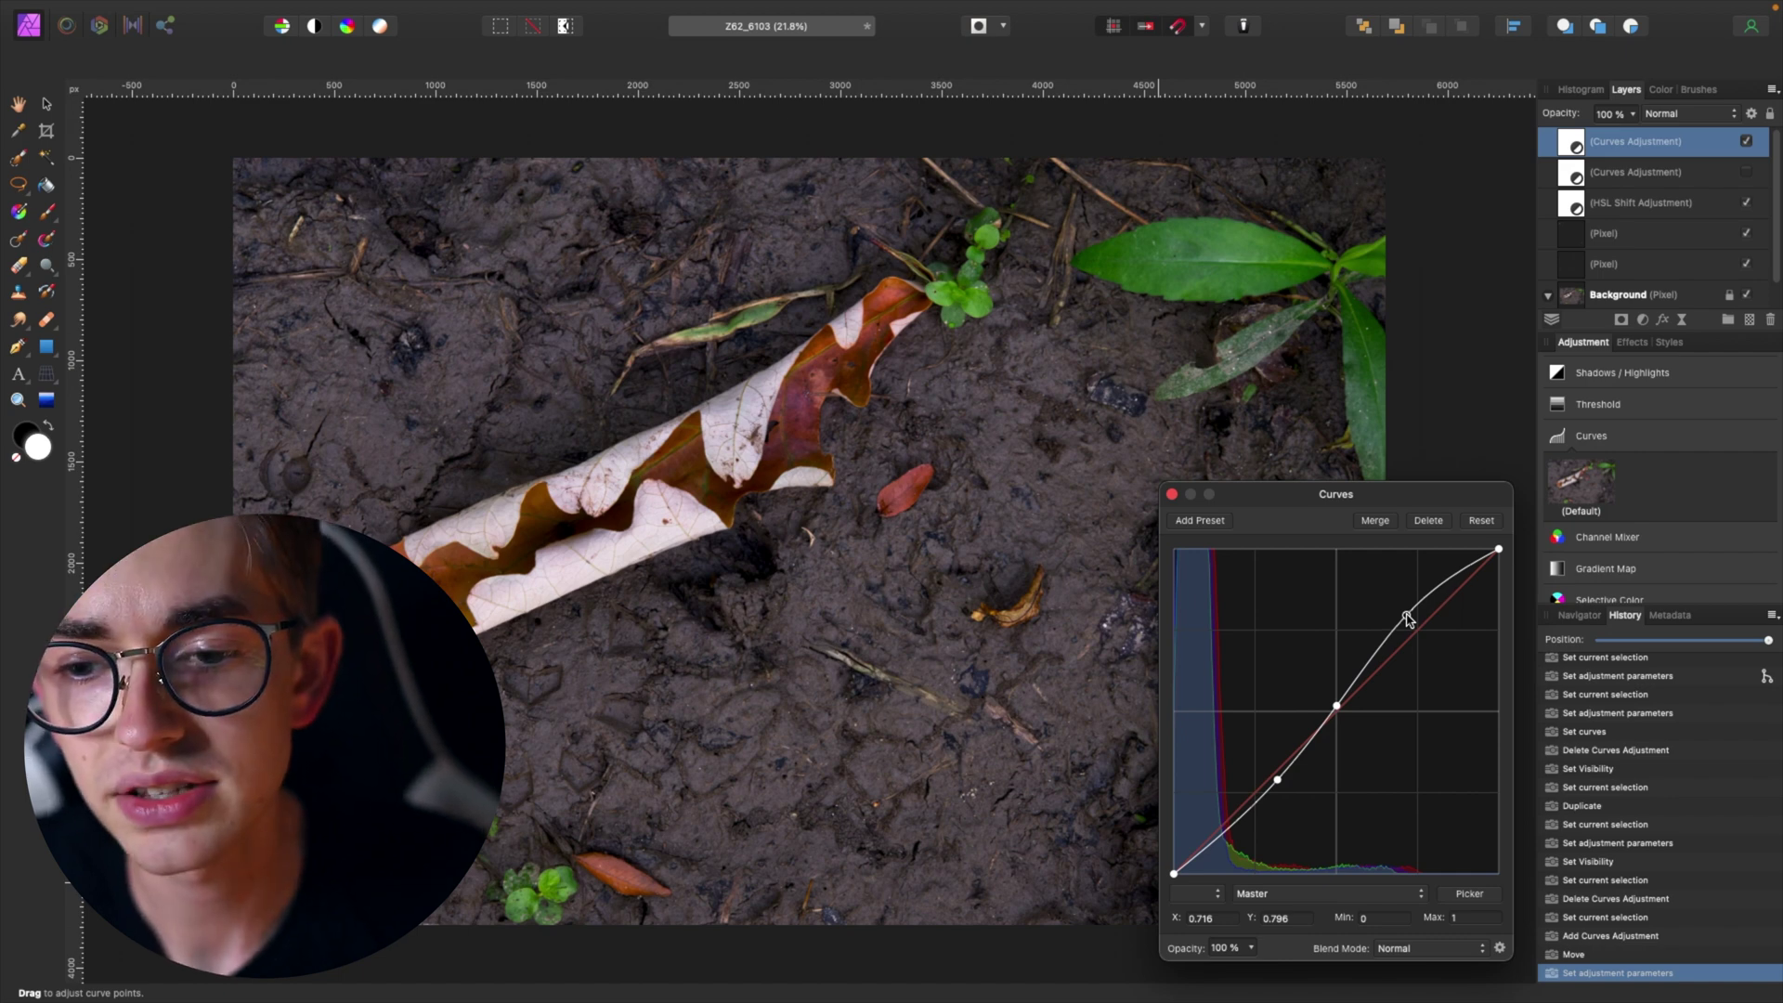
drag(1409, 620, 1406, 615)
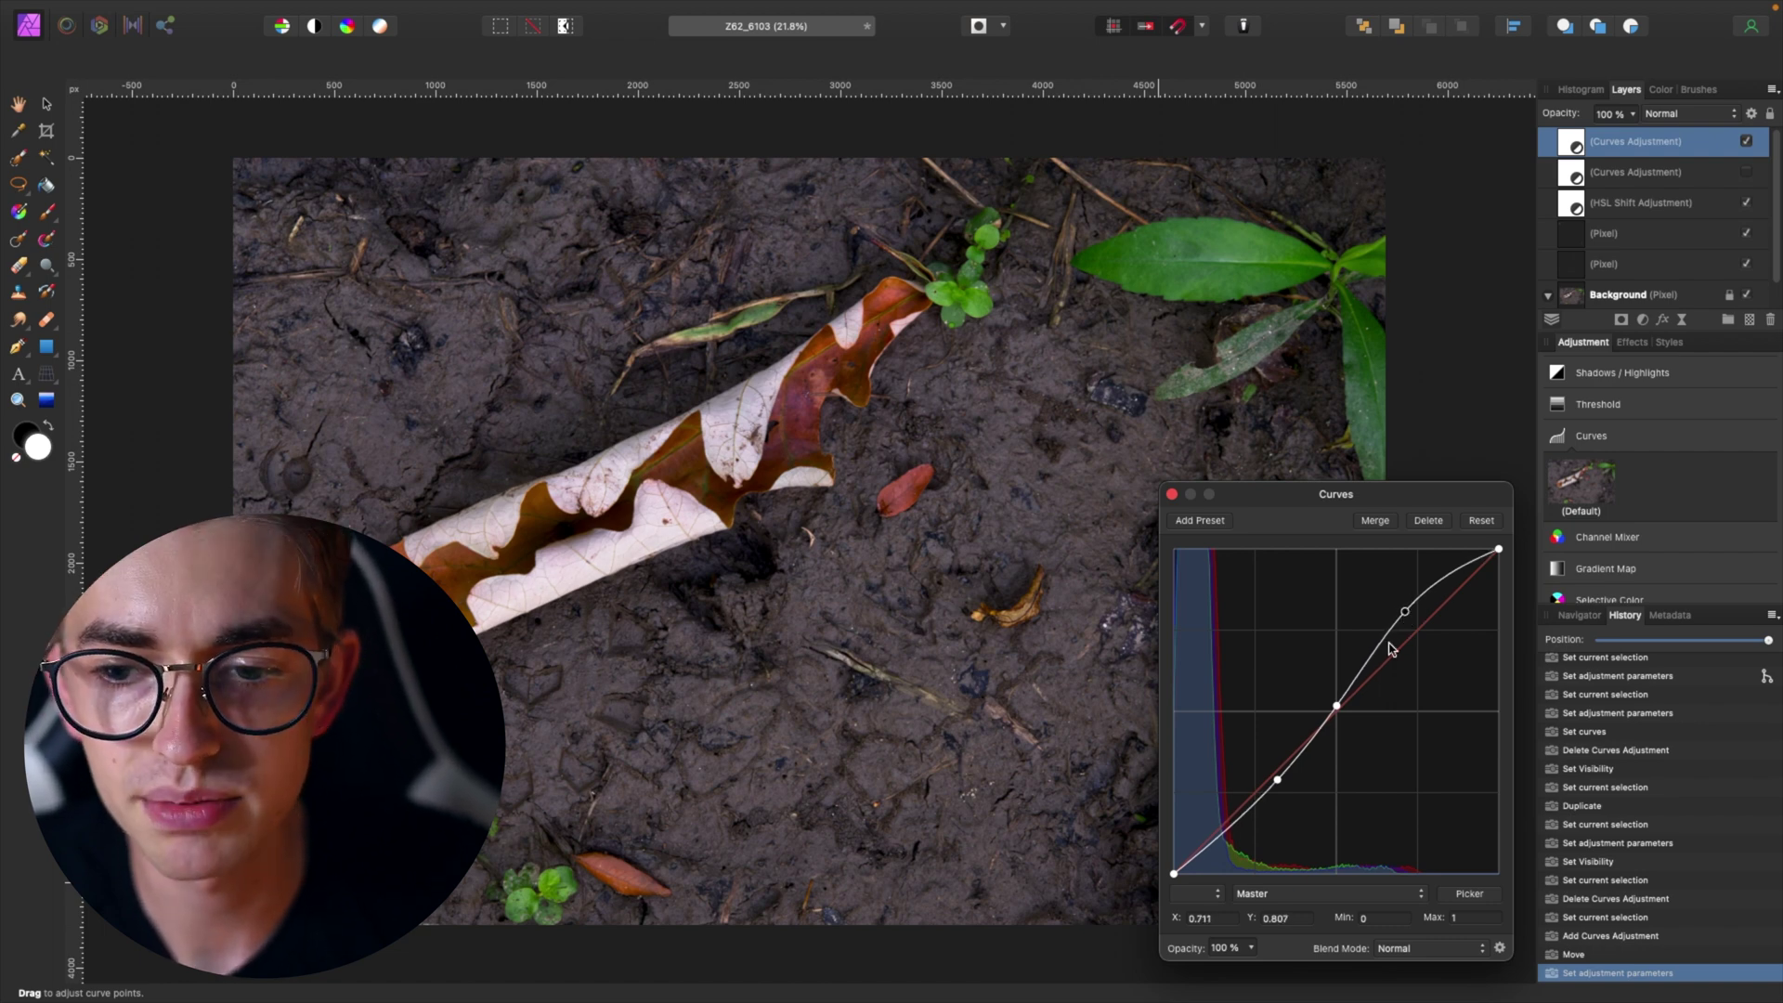
drag(1337, 712, 1332, 708)
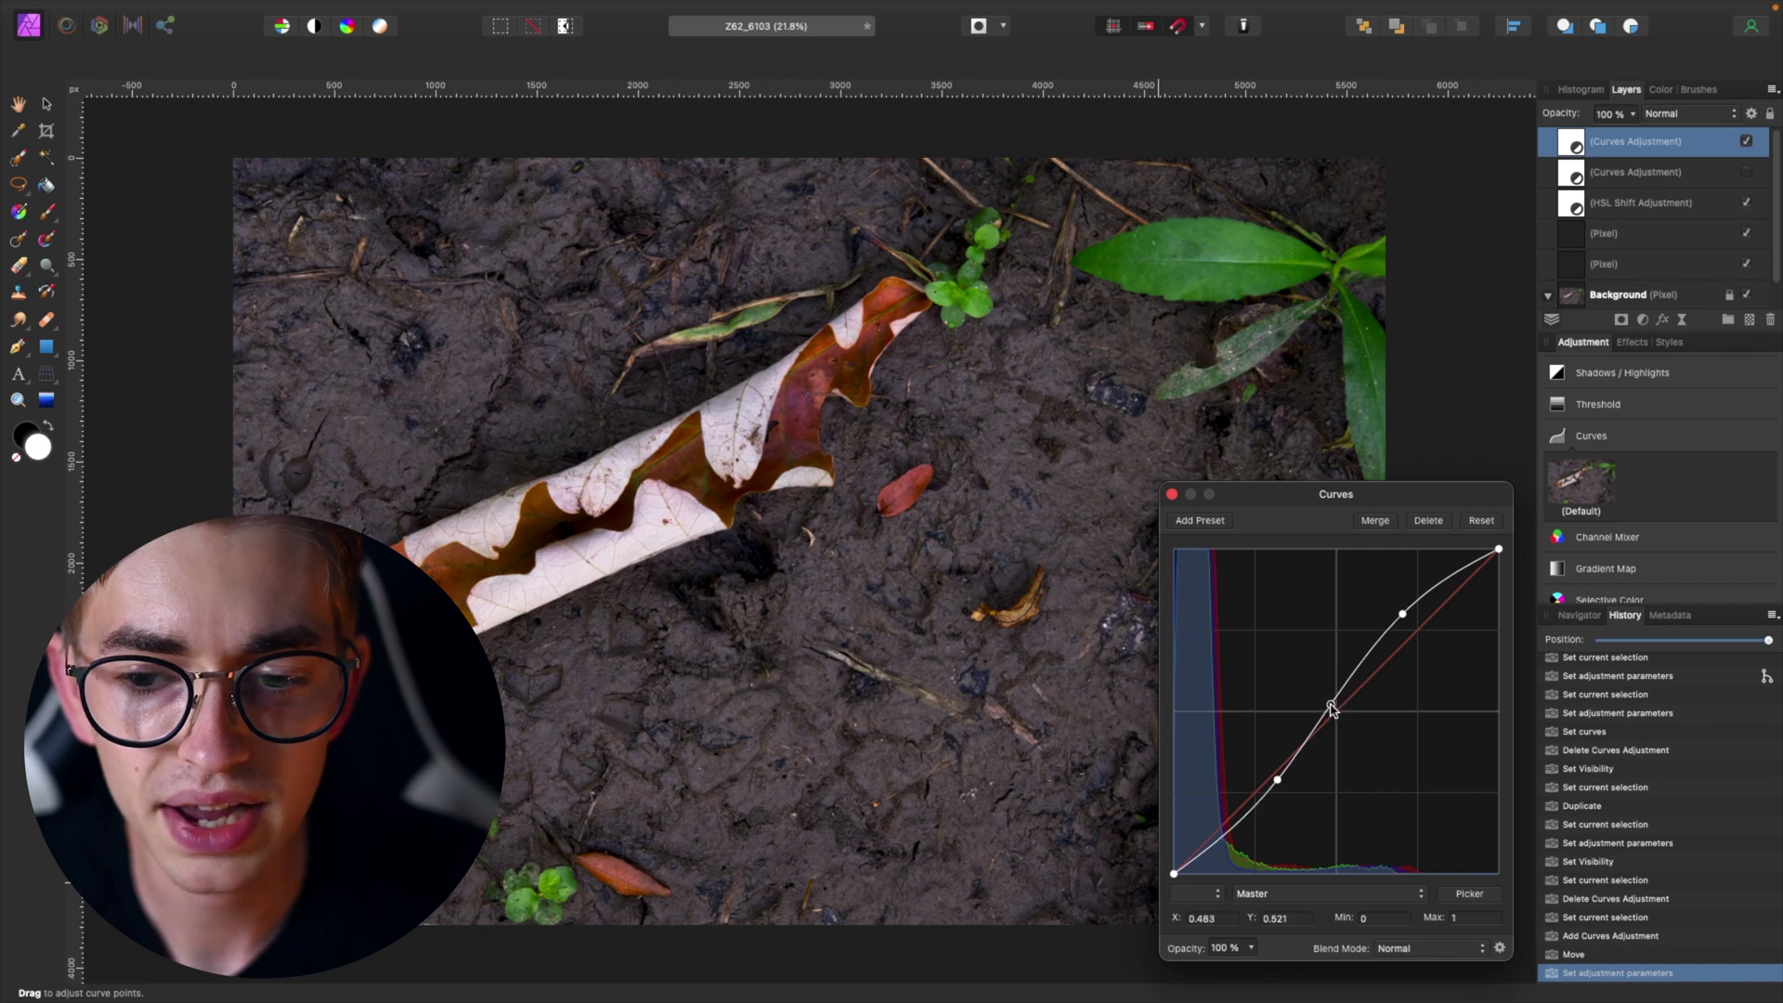
click(1277, 782)
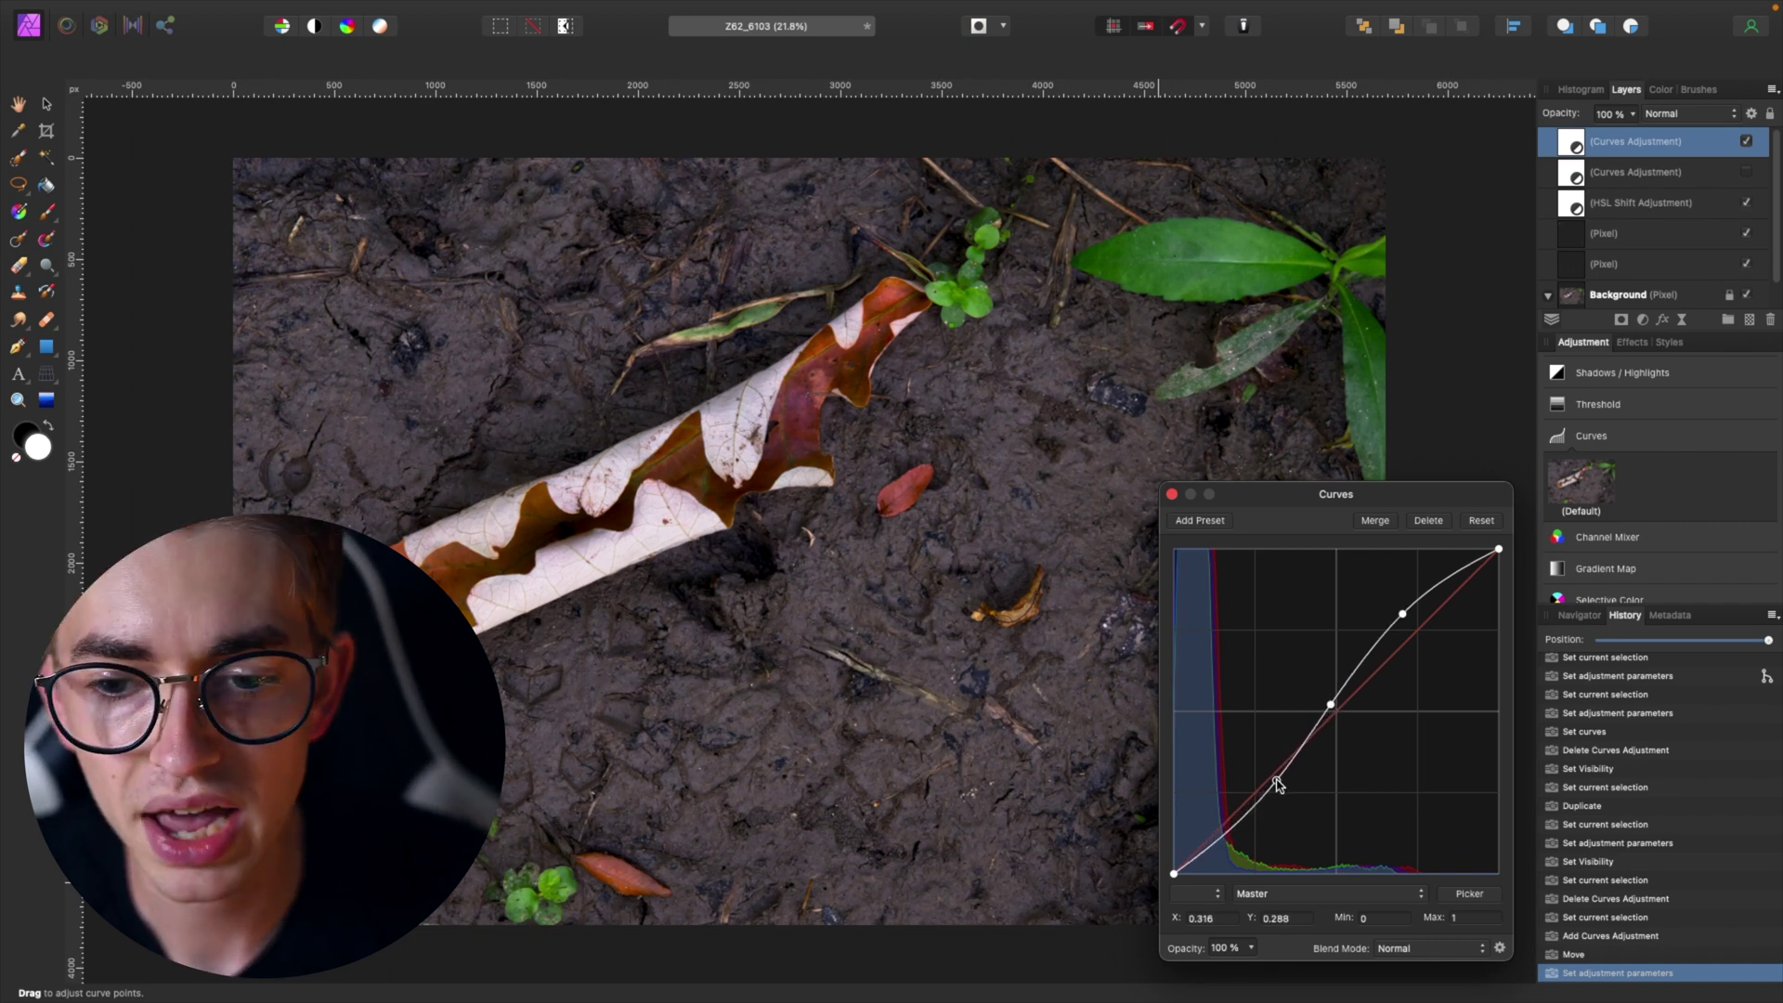
drag(1332, 708, 1338, 706)
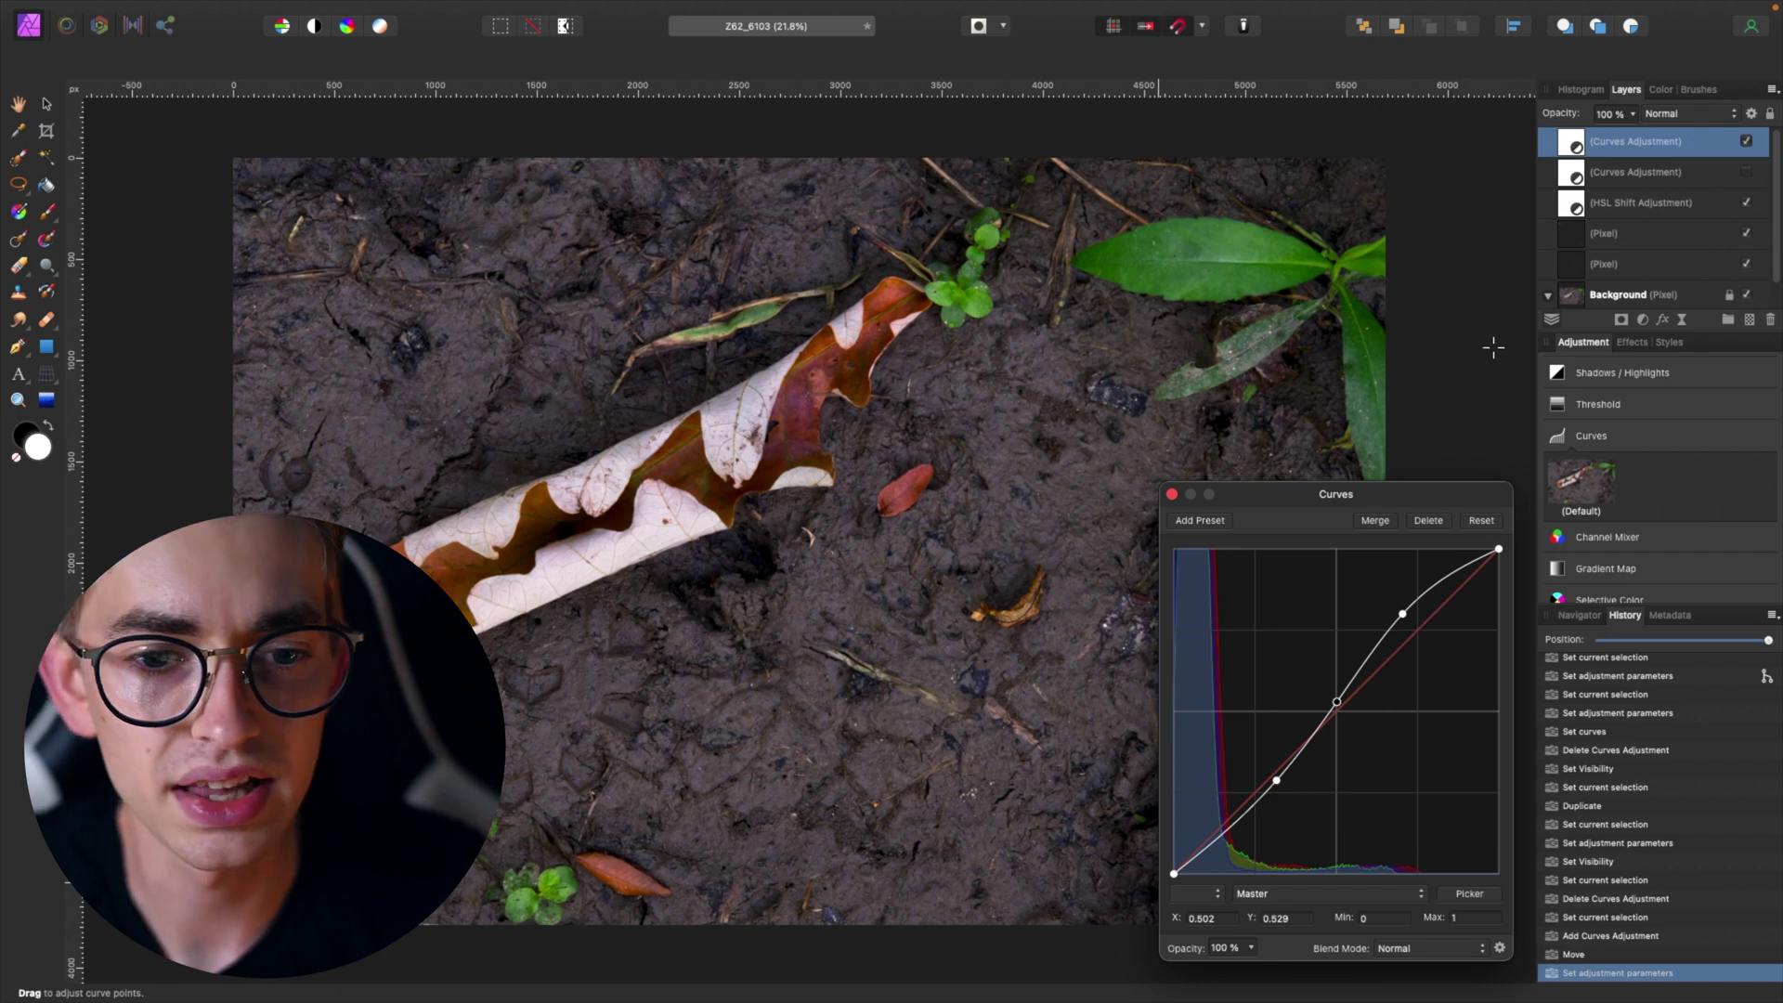
- Switch off the top Curves layer's visibility to view the photo without the S-curve
click(1747, 142)
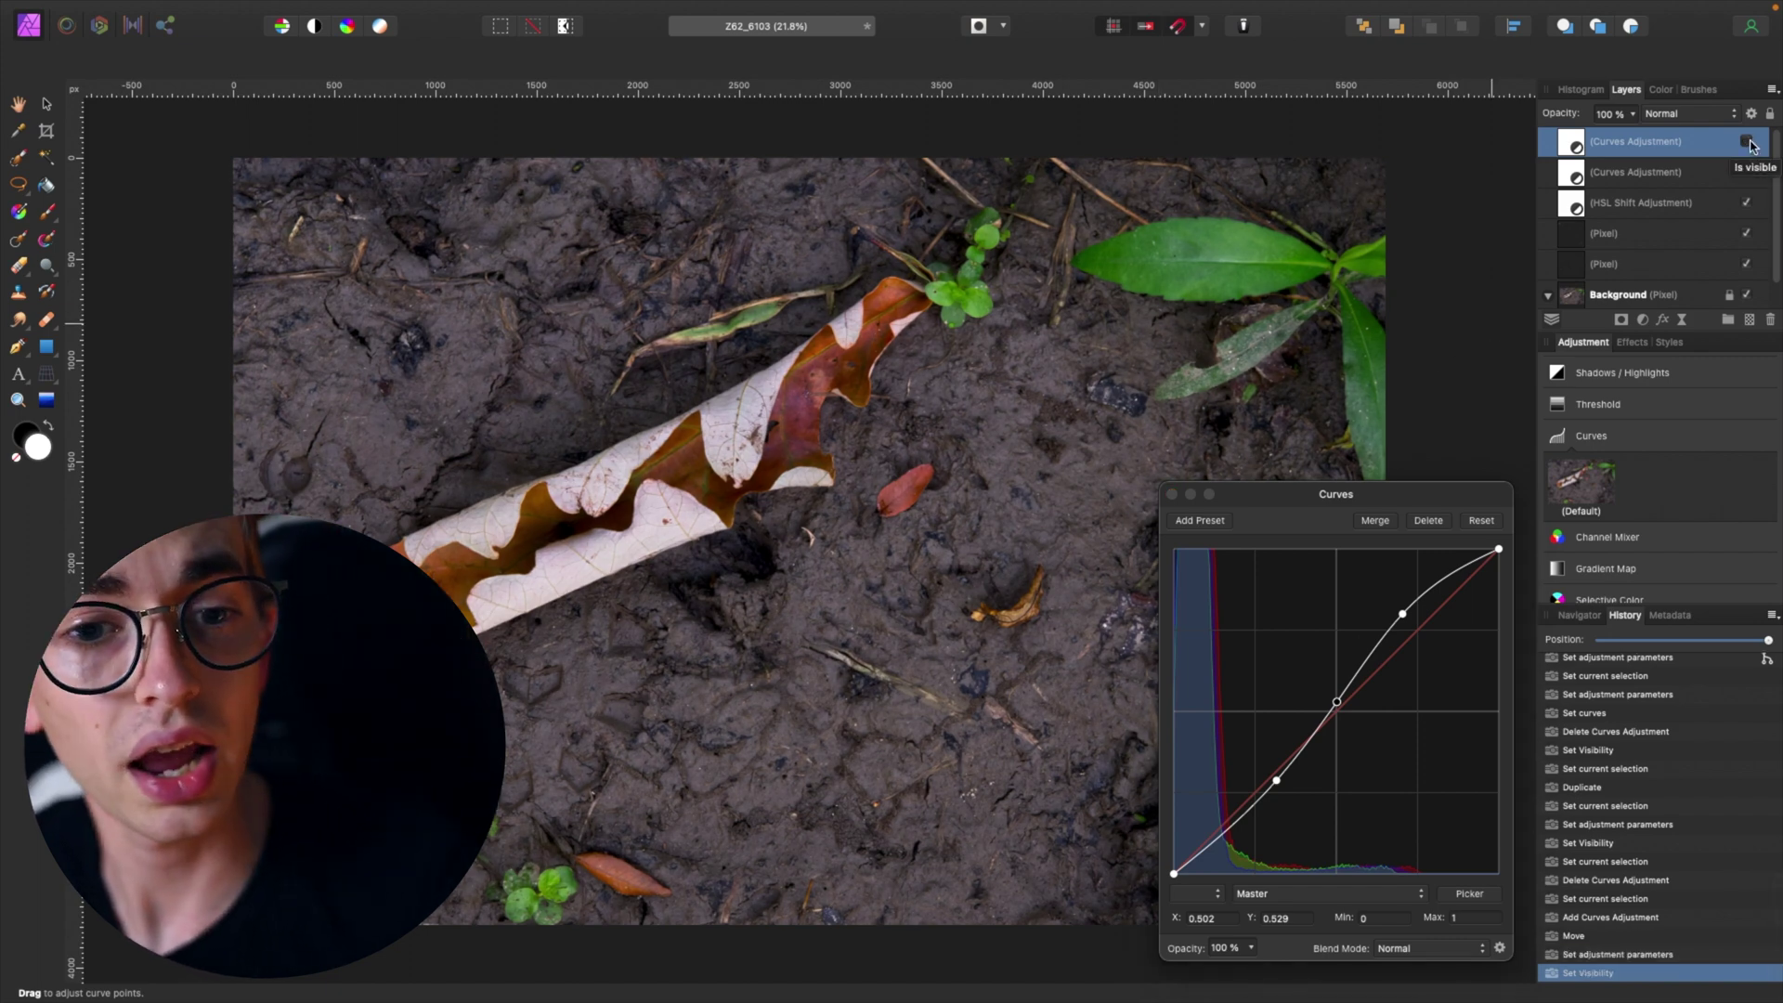